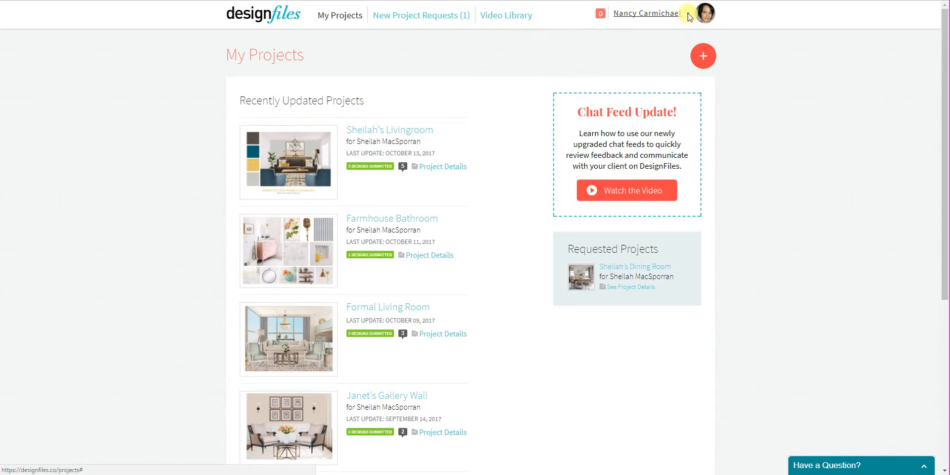
- View the options for inviting clients to the designer account, including the sharing channels and direct registration link, and close them
left_click(689, 16)
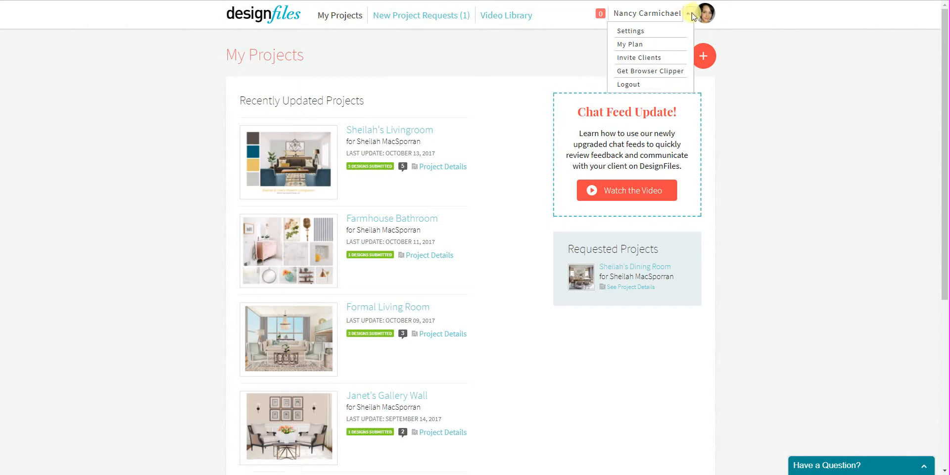
left_click(632, 58)
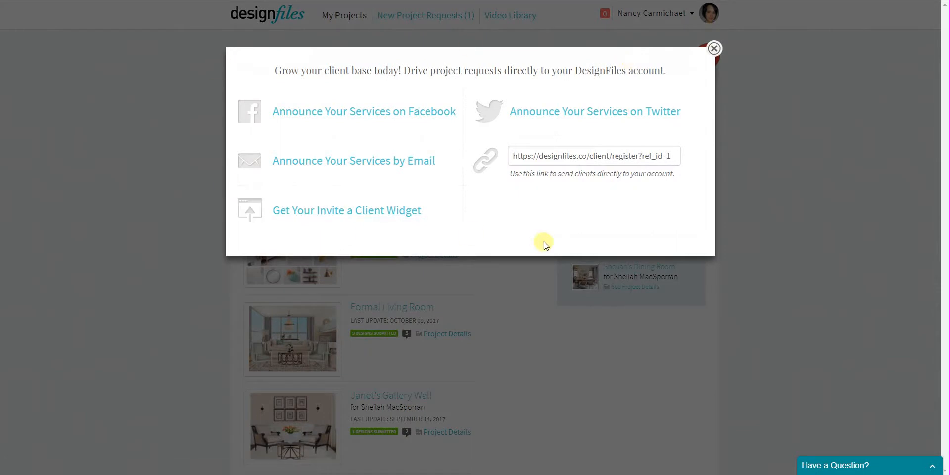
left_click(714, 48)
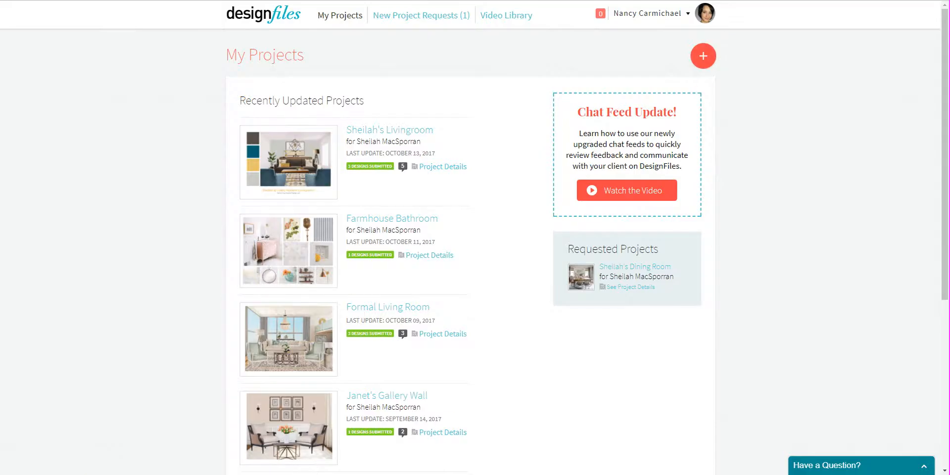
- Switch to the client's project request form and try adding Dining Room to the rooms, leaving only Bedroom selected
left_click(129, 448)
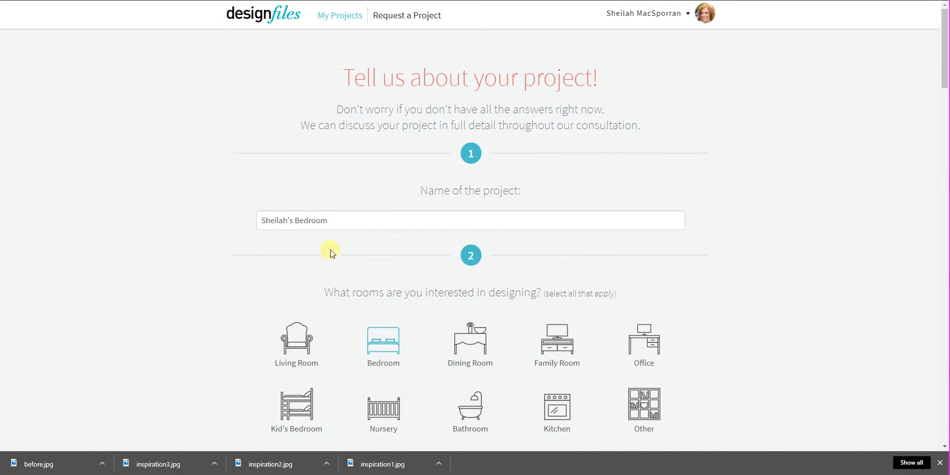
scroll(410, 233, "down", 4)
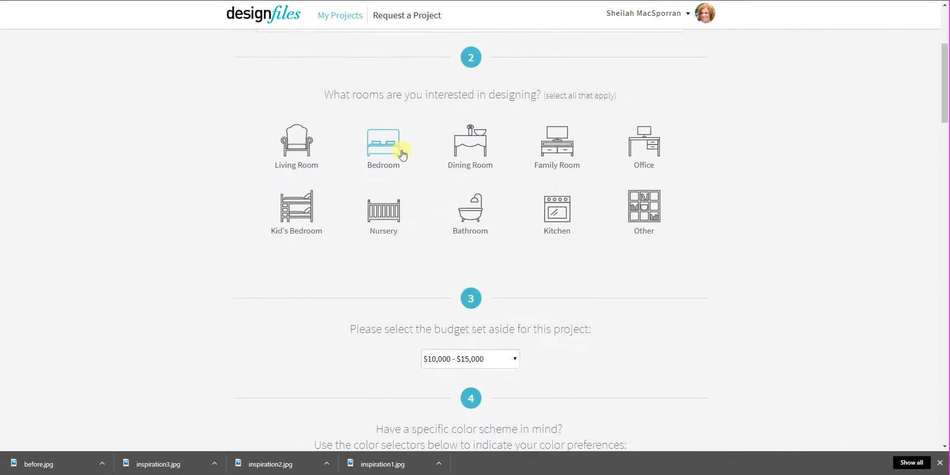
left_click(463, 145)
left_click(456, 151)
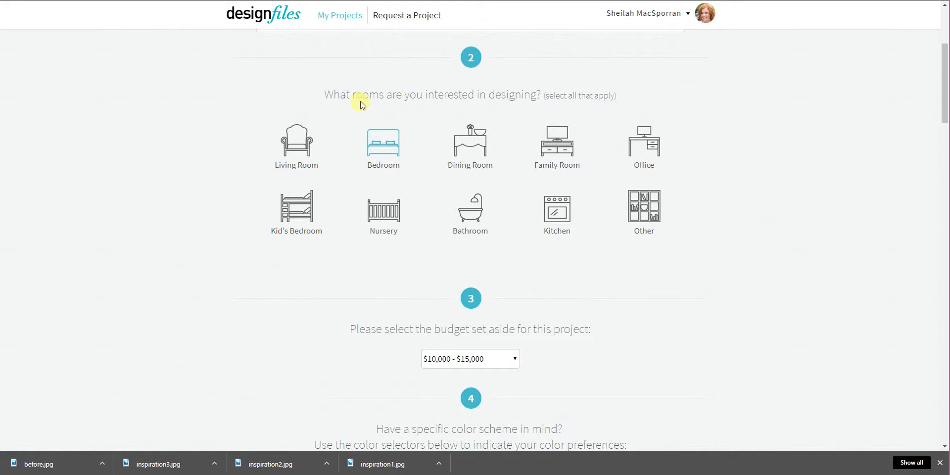
- Set the budget set aside for the project to $10,000 - $15,000
scroll(537, 159, "down", 4)
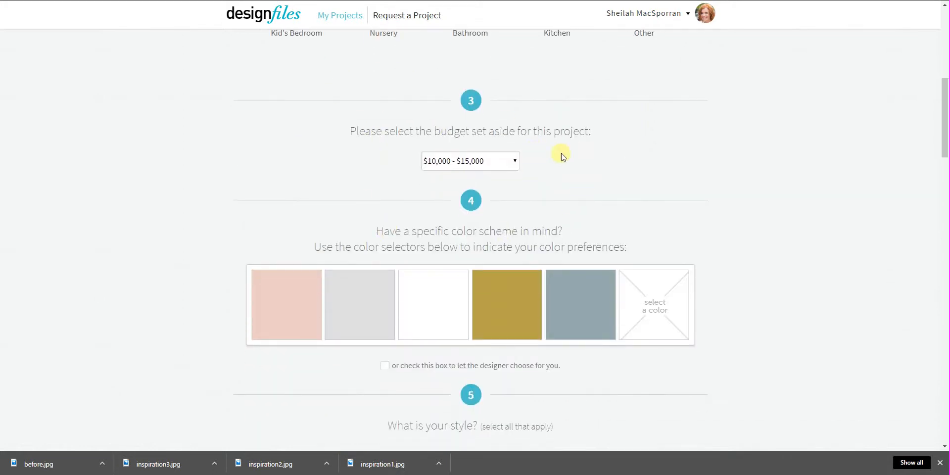
left_click(515, 160)
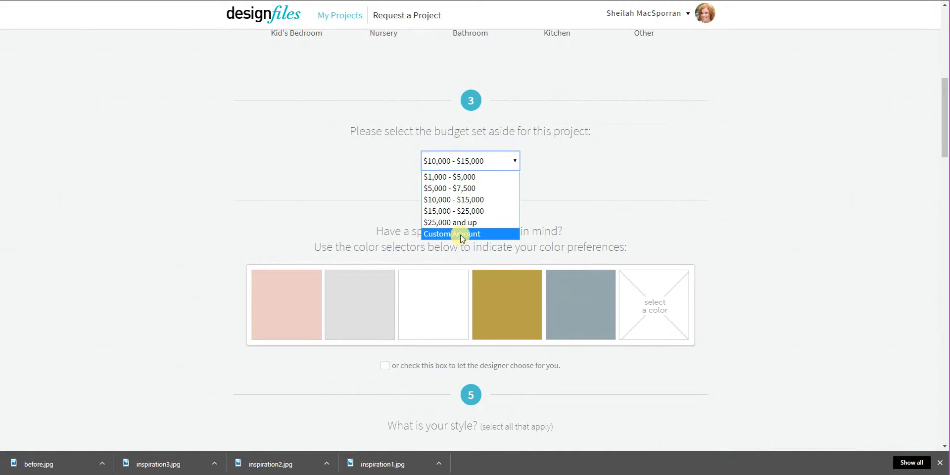
left_click(465, 202)
- Add a soft light green as the sixth swatch in the project's color preferences
scroll(744, 203, "down", 3)
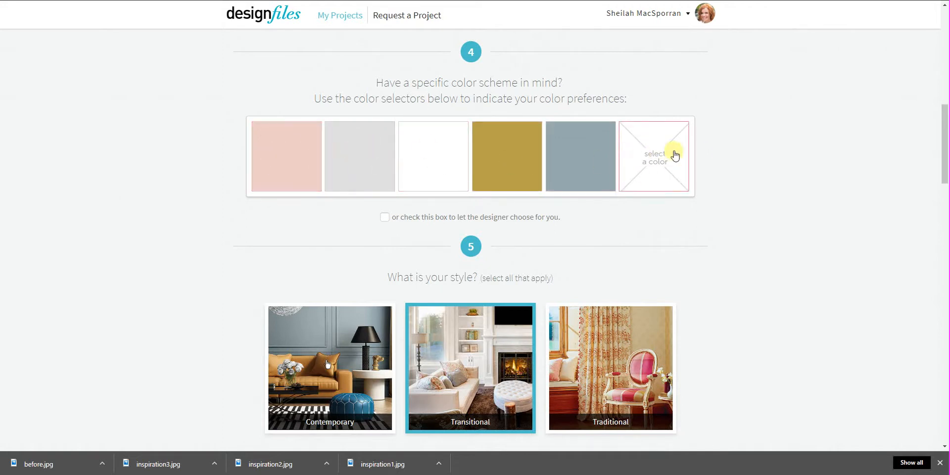
left_click(653, 154)
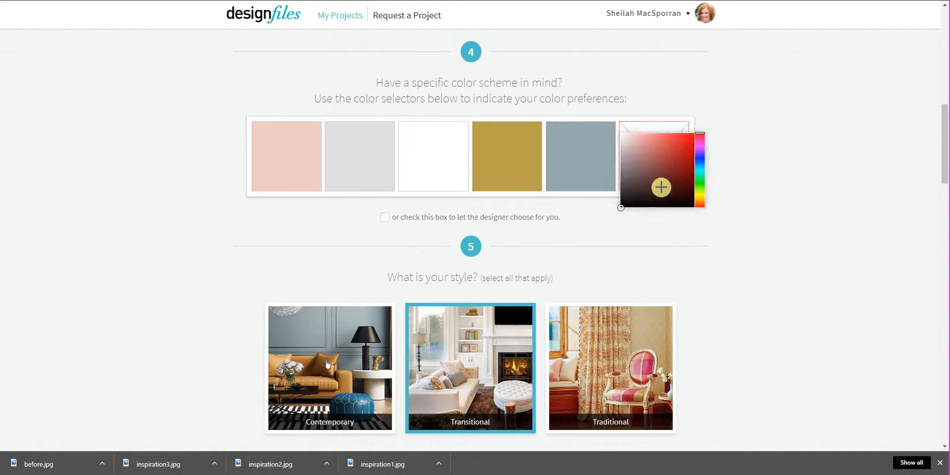
mouse_move(668, 146)
left_mouse_down()
mouse_move(677, 176)
mouse_move(660, 148)
mouse_move(664, 171)
mouse_move(647, 169)
left_mouse_up()
mouse_move(699, 155)
left_mouse_down()
mouse_move(698, 193)
mouse_move(700, 180)
left_mouse_up()
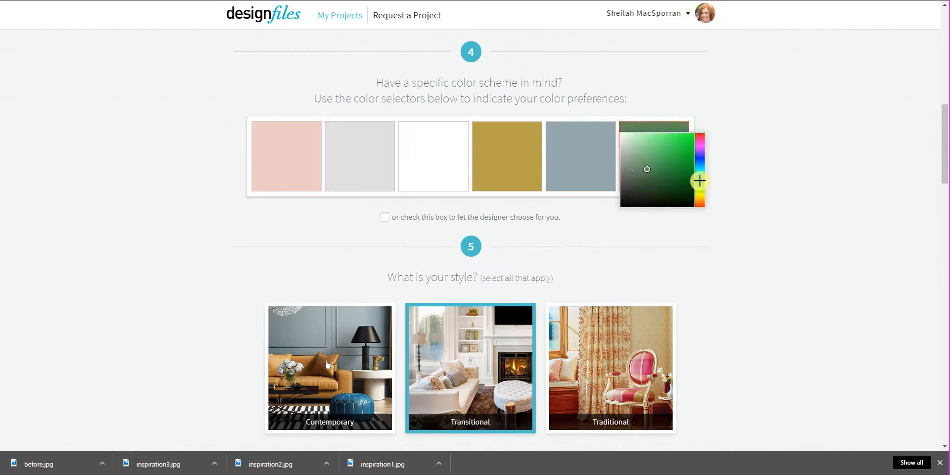
left_click_drag(636, 145, 640, 148)
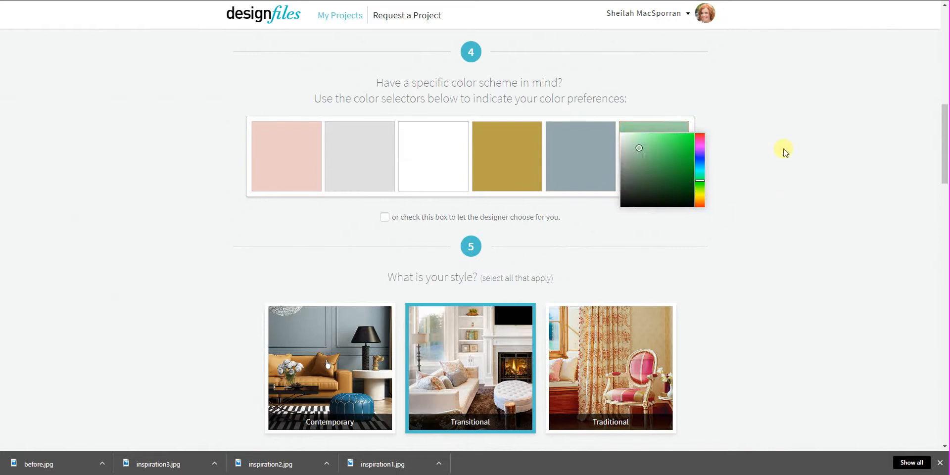
left_click(786, 153)
- Examine the design style choices and read the descriptions of the Contemporary and Mid-Century Modern styles
scroll(628, 168, "down", 5)
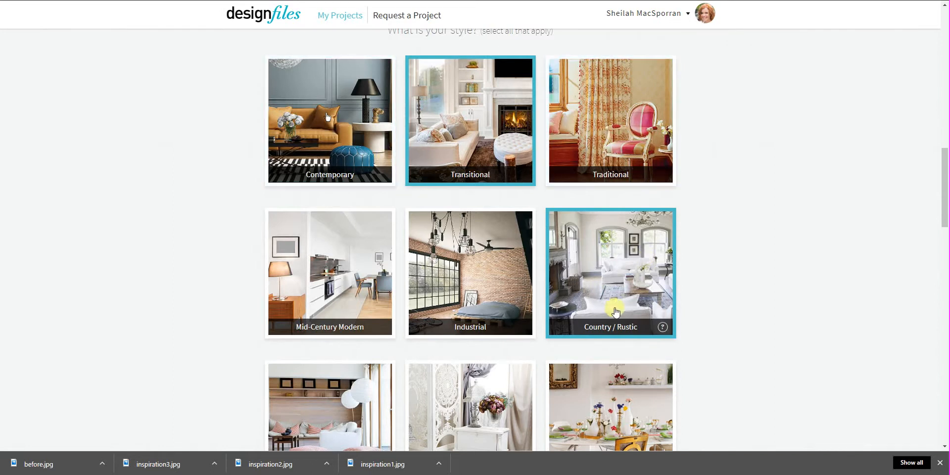
scroll(539, 307, "down", 2)
scroll(539, 307, "down", 3)
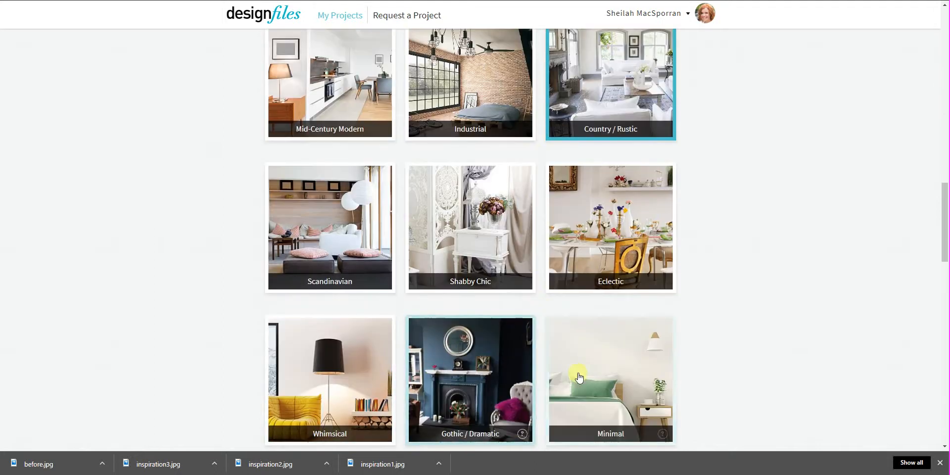
scroll(482, 352, "up", 5)
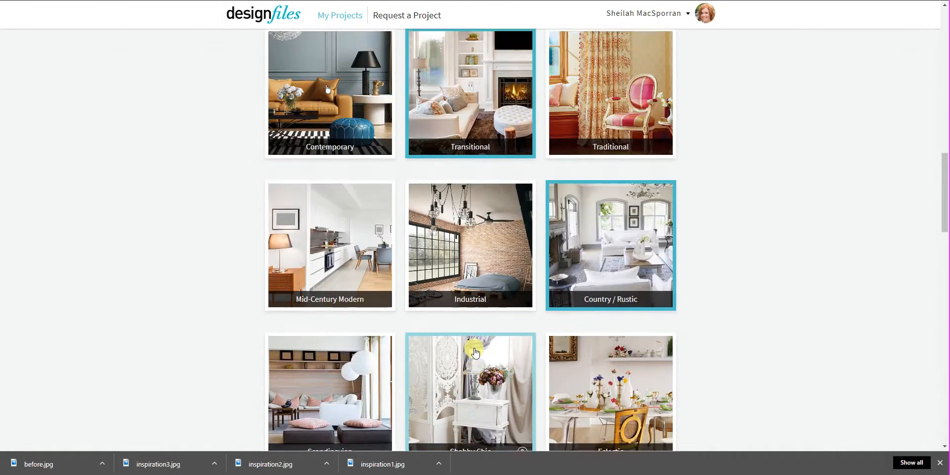
scroll(475, 351, "up", 1)
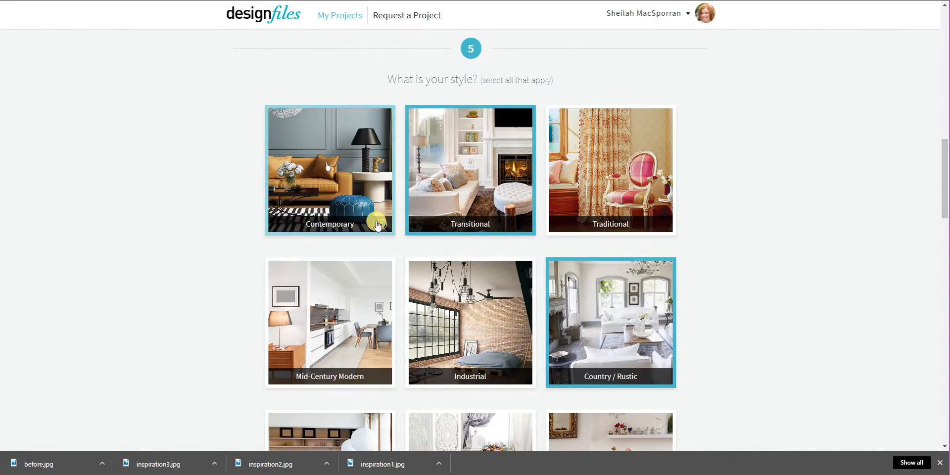
mouse_move(382, 225)
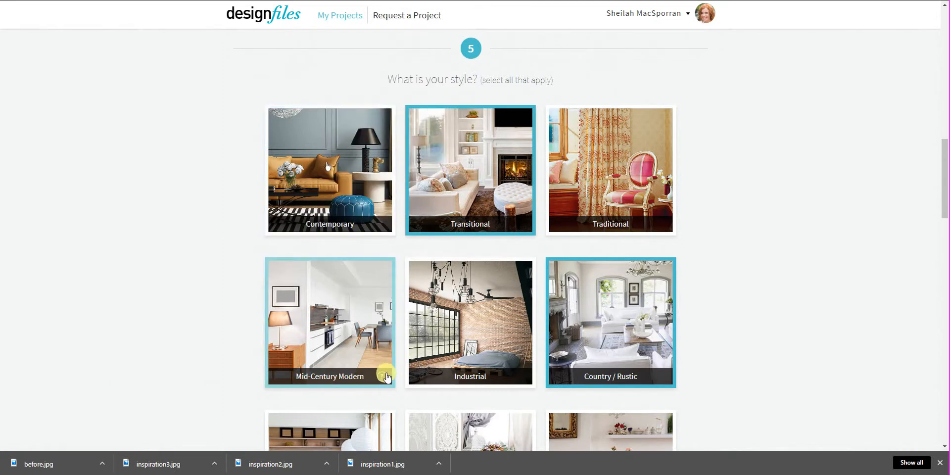
mouse_move(384, 377)
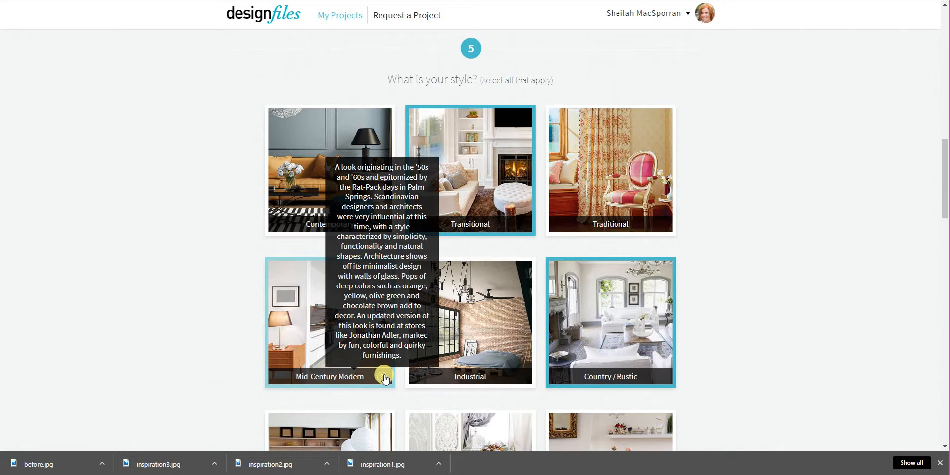
- Examine the form's room and inspiration image uploads, the inspiration link, space dimensions and household questions
scroll(808, 375, "down", 12)
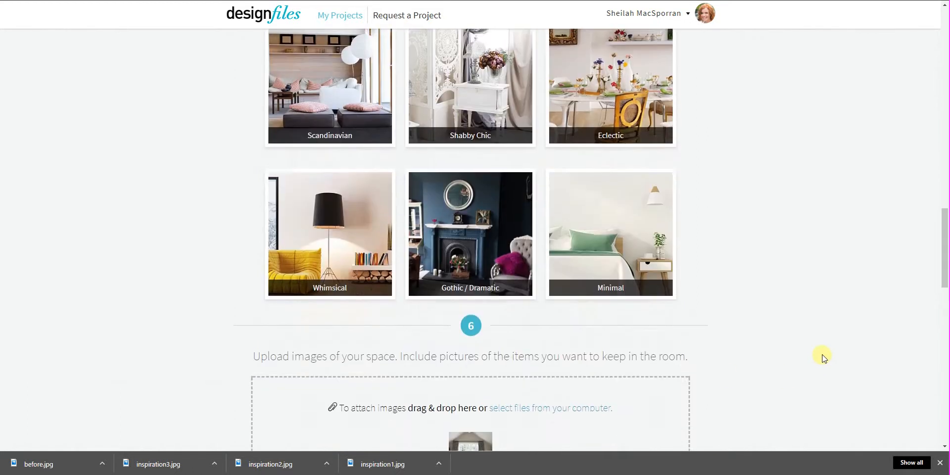
scroll(823, 356, "down", 3)
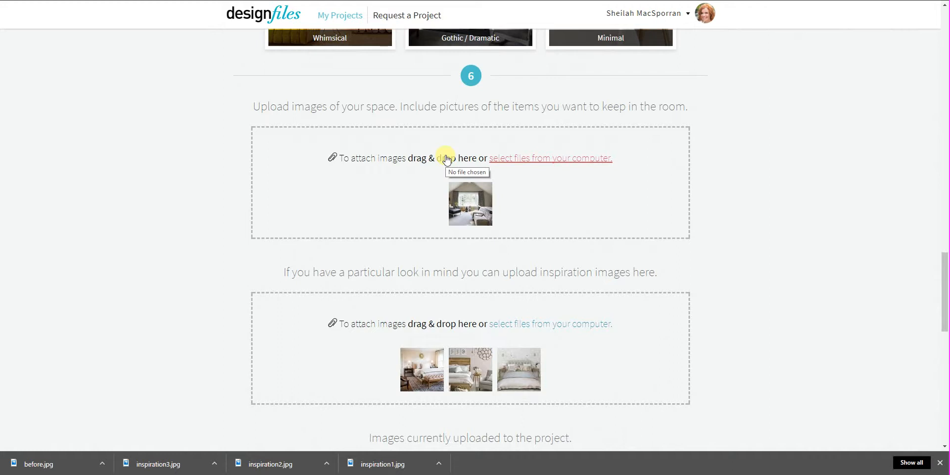
mouse_move(471, 216)
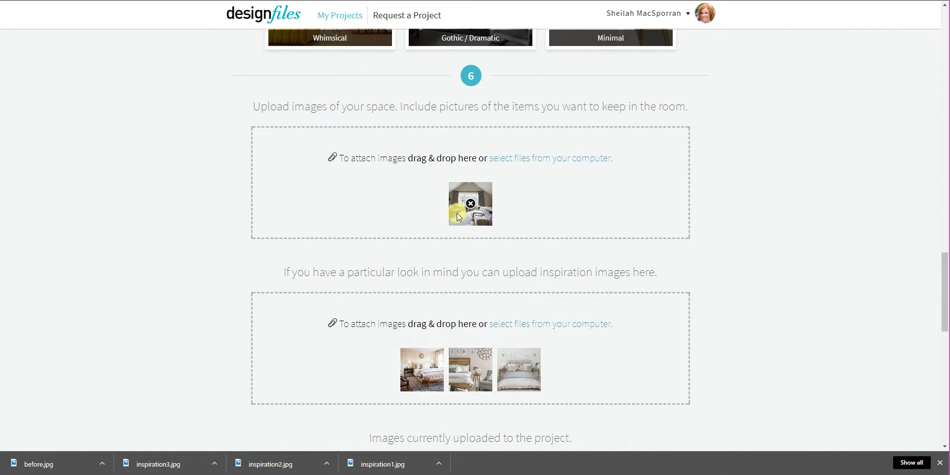
scroll(720, 339, "down", 3)
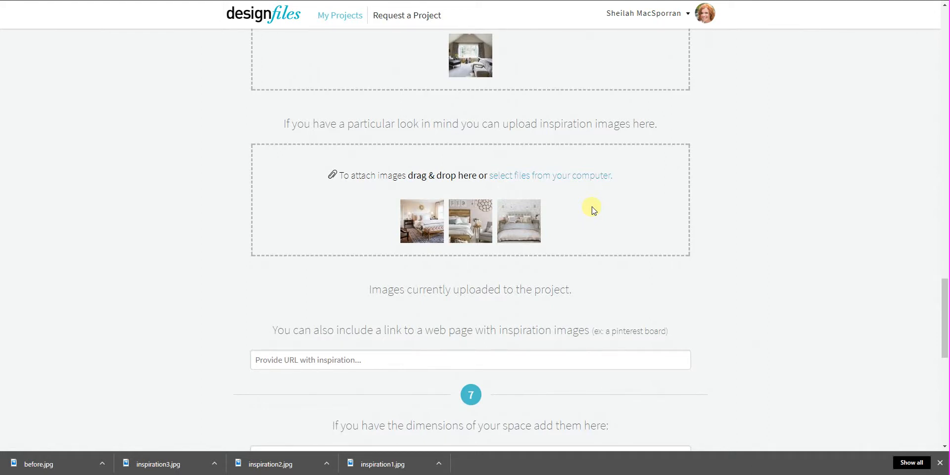
mouse_move(510, 228)
scroll(656, 246, "down", 4)
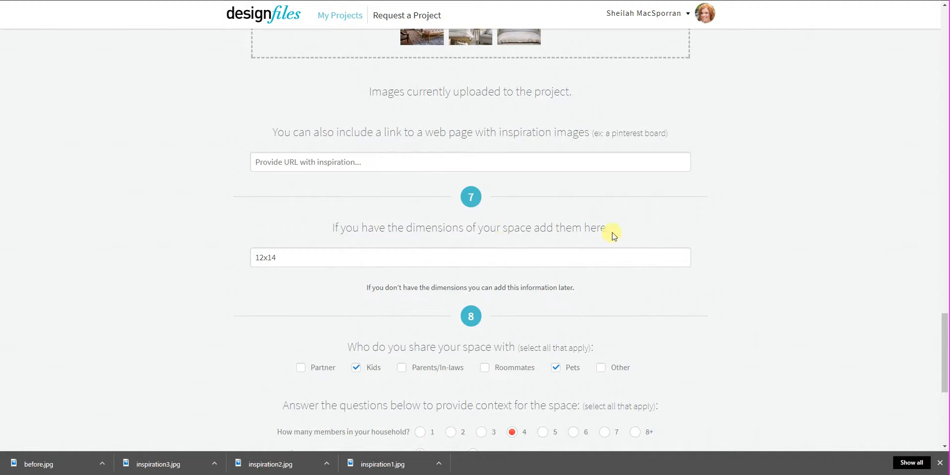
scroll(664, 203, "up", 4)
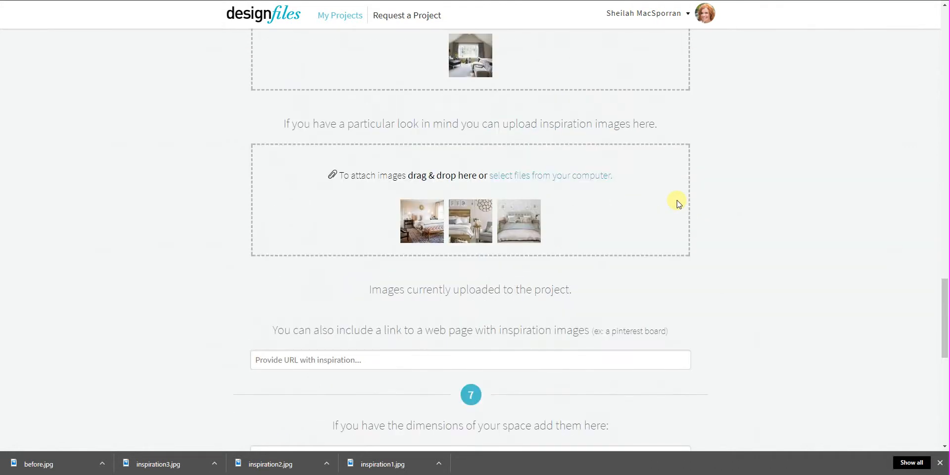
scroll(678, 203, "down", 7)
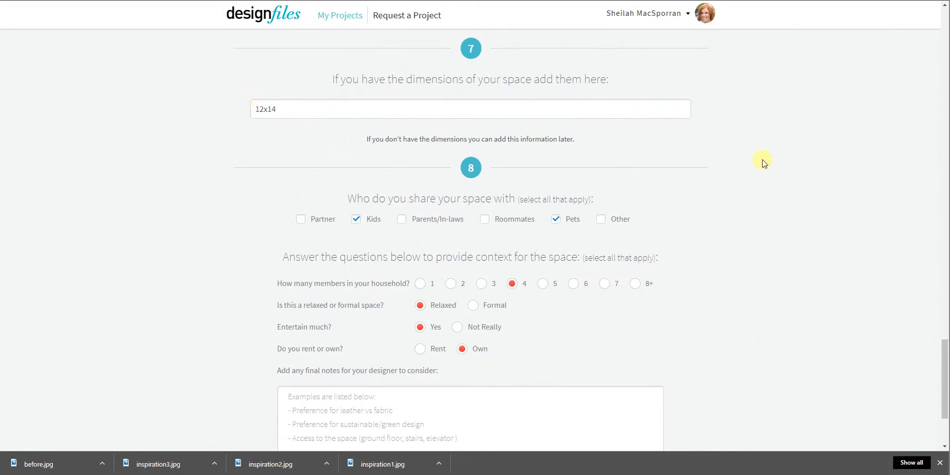
scroll(782, 194, "up", 7)
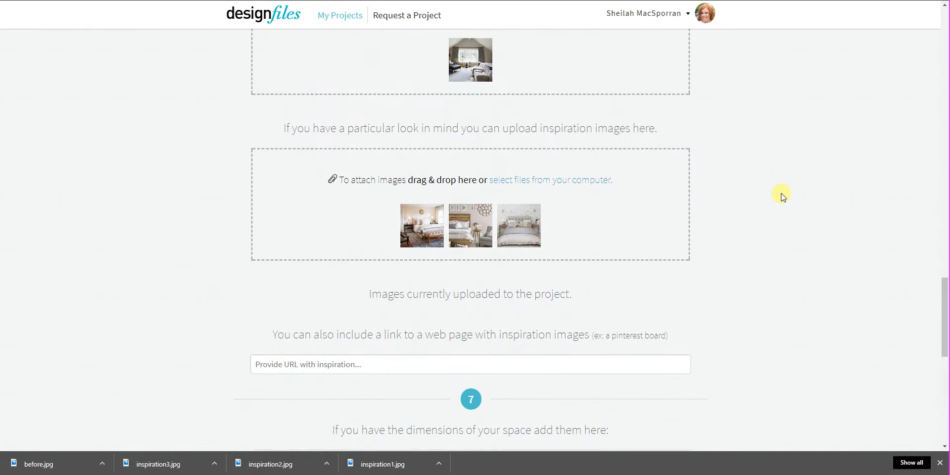
scroll(783, 194, "up", 3)
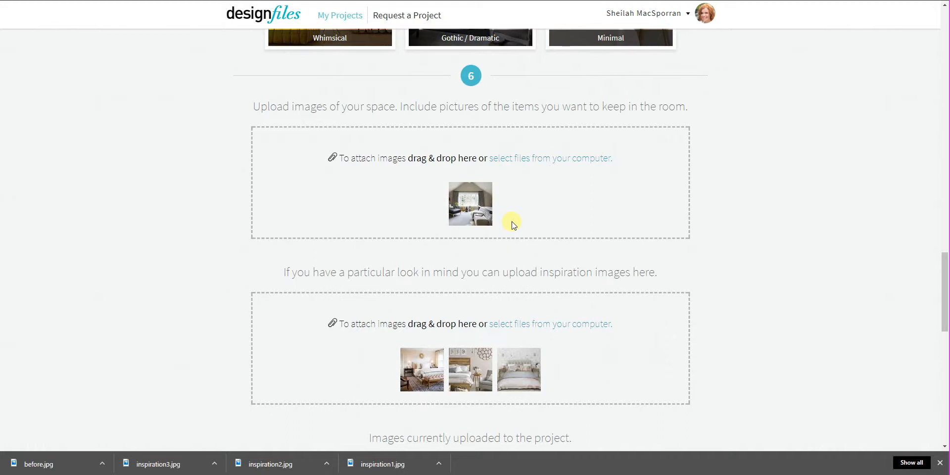
- Send the completed bedroom project request to the designer
scroll(717, 267, "down", 7)
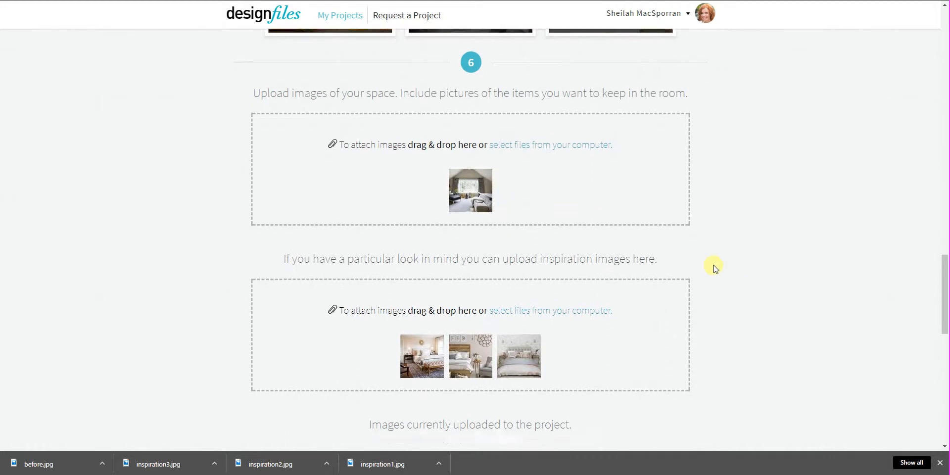
scroll(717, 266, "down", 5)
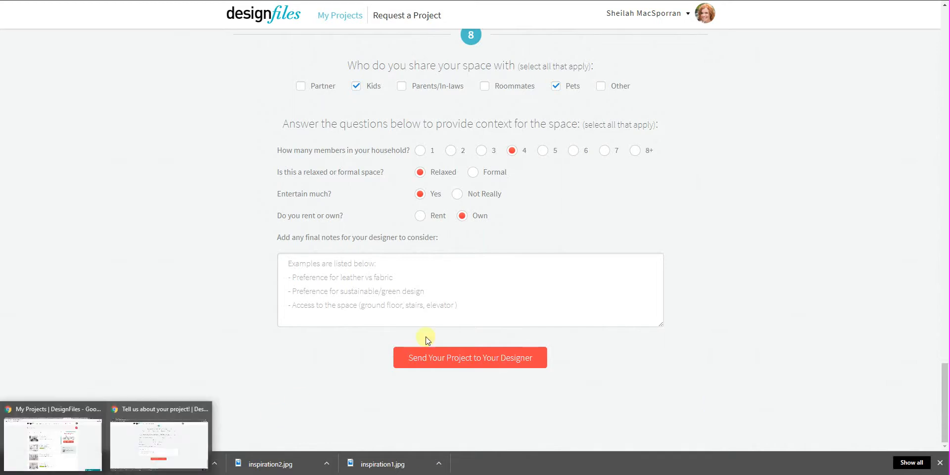
left_click(456, 361)
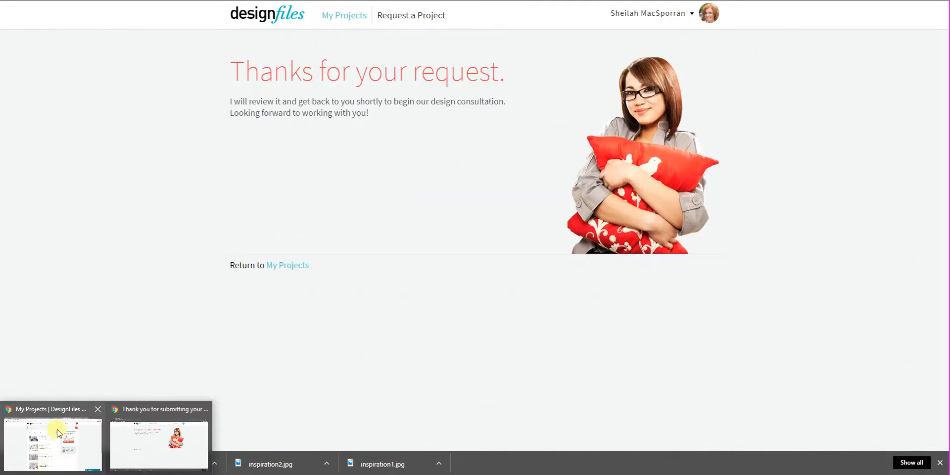
- In the designer's window, refresh My Projects and review the full details of the newly requested bedroom project
left_click(86, 459)
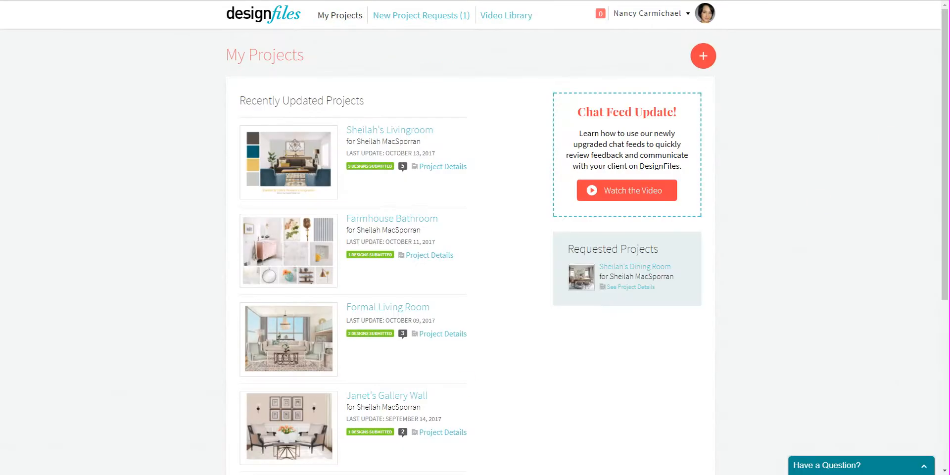
key("F5")
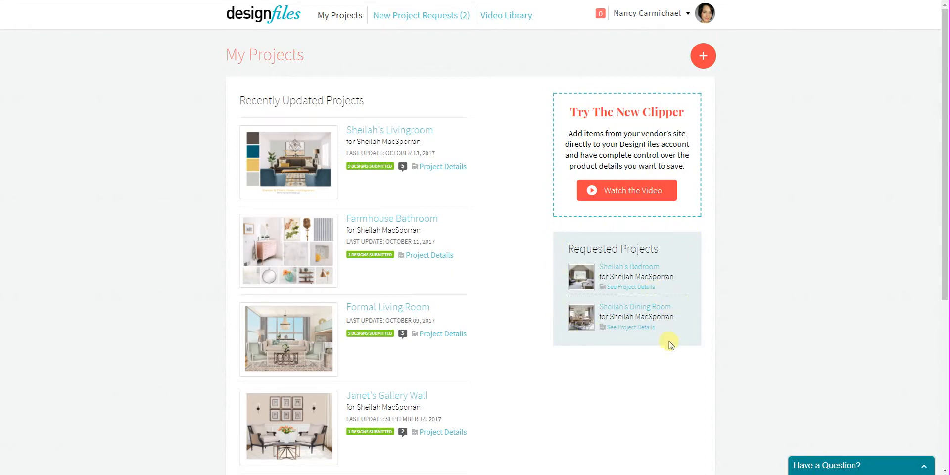
left_click(619, 270)
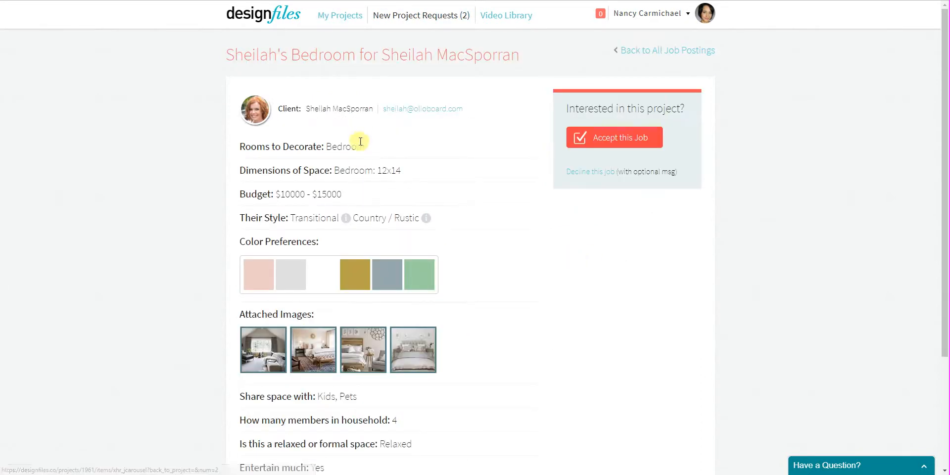
scroll(350, 244, "down", 3)
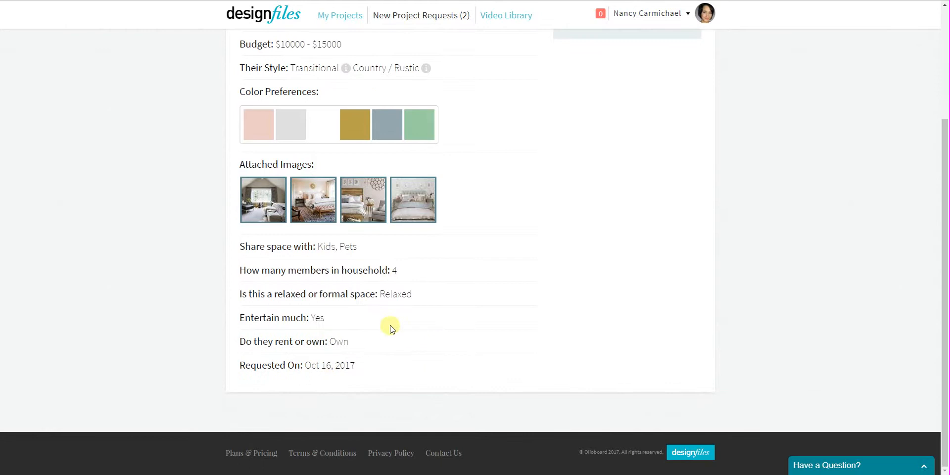
scroll(389, 322, "up", 3)
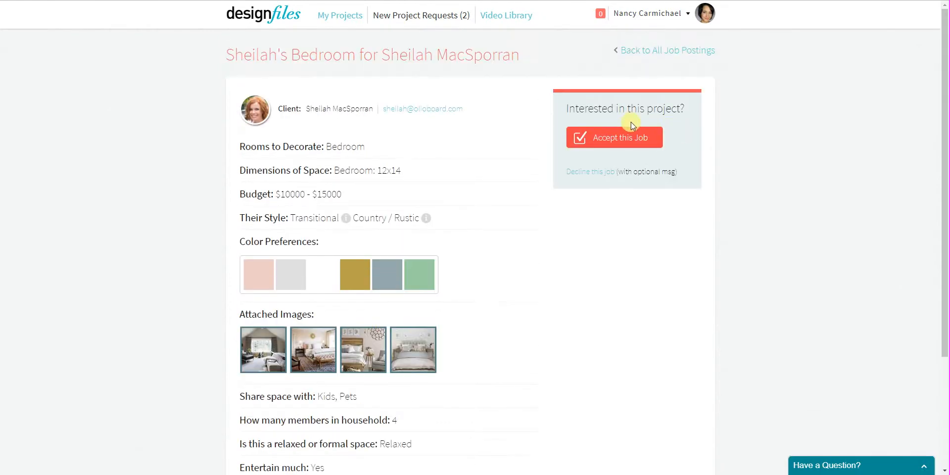
- Check the prefilled decline message for the bedroom request, close it unsent and accept the job
left_click(588, 174)
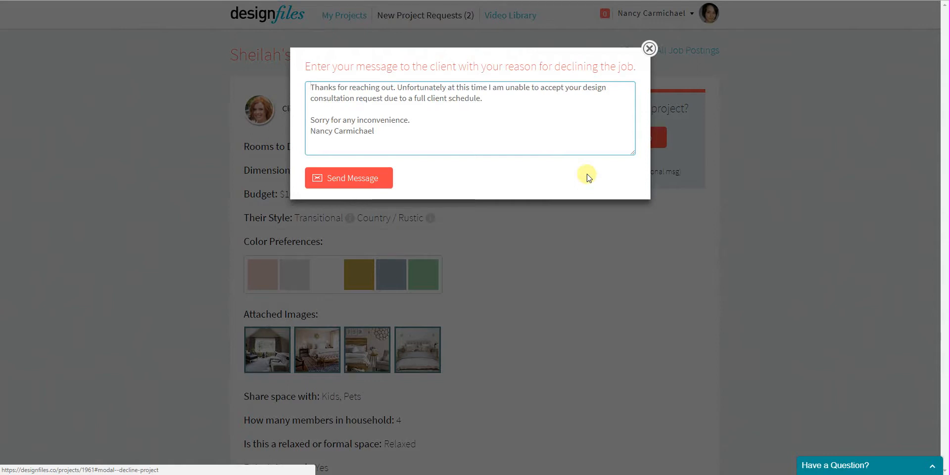
left_click(649, 48)
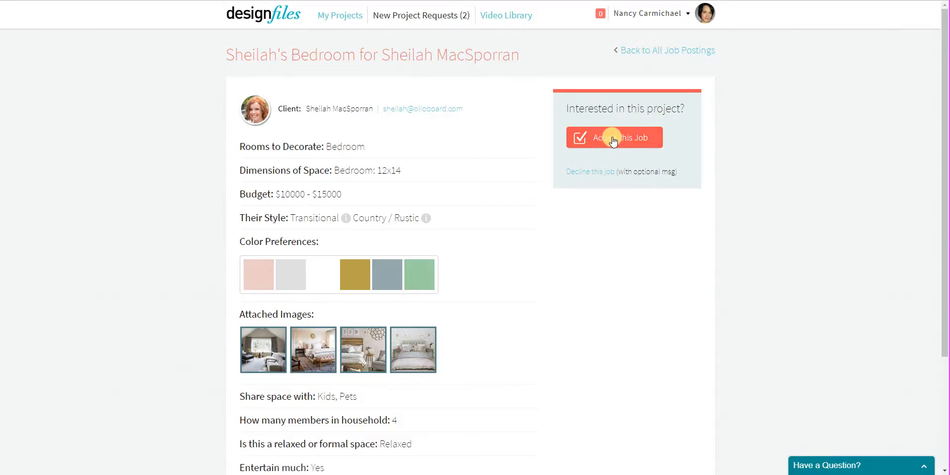
left_click(618, 138)
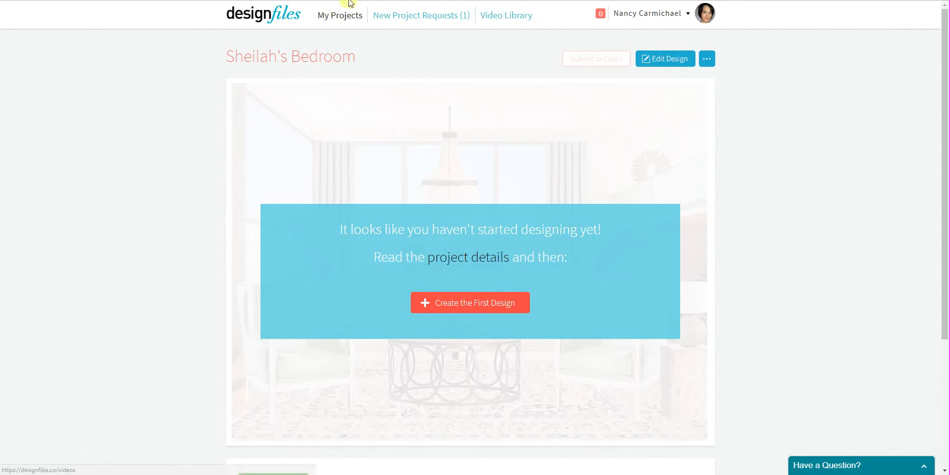
- Start the accepted bedroom project from My Projects and create its first design
left_click(342, 20)
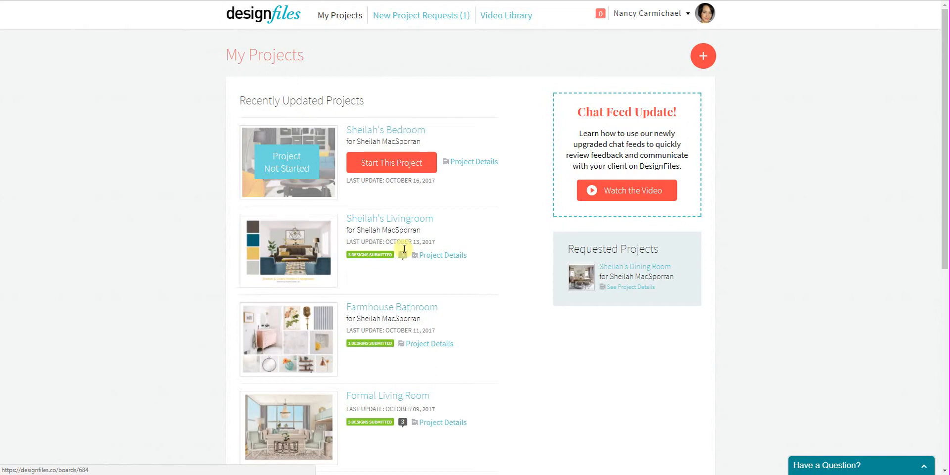
left_click(399, 162)
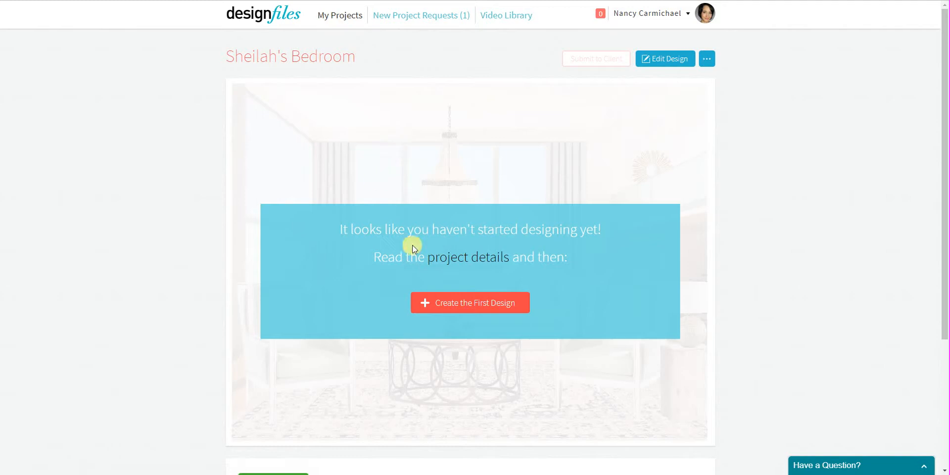
left_click(474, 303)
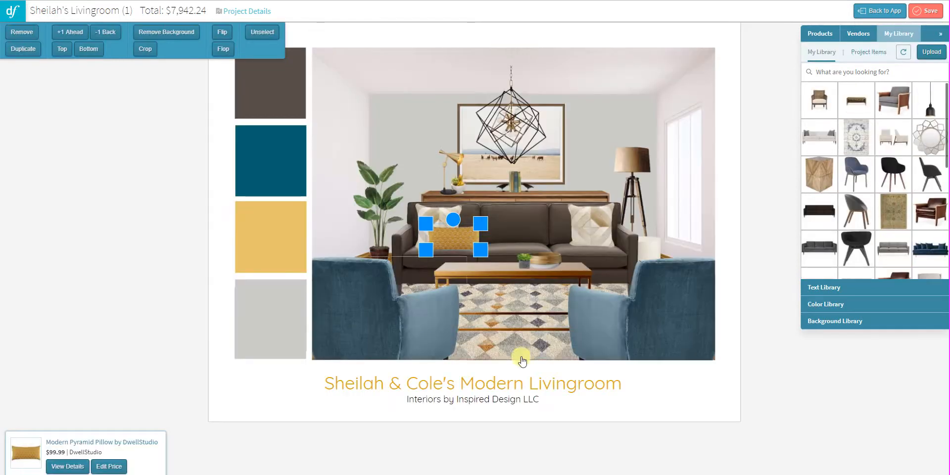
left_click(746, 216)
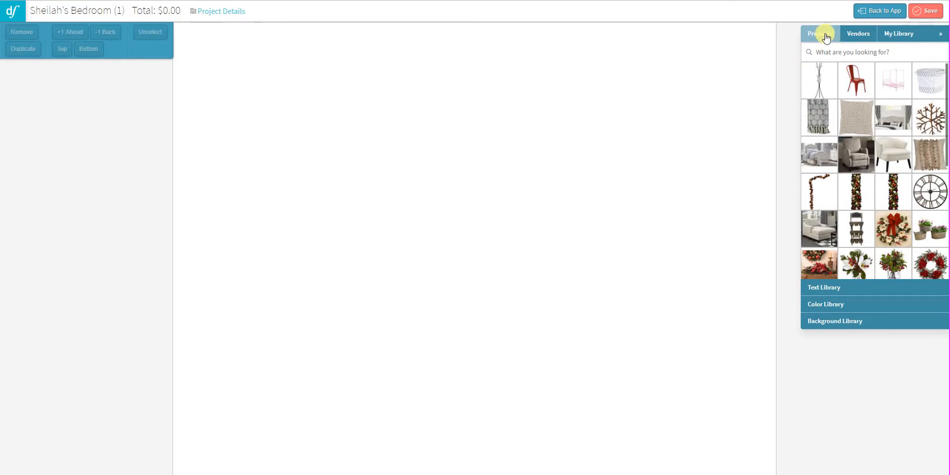
- Search the product catalog for "gold side table" and browse the matching tables
left_click(837, 52)
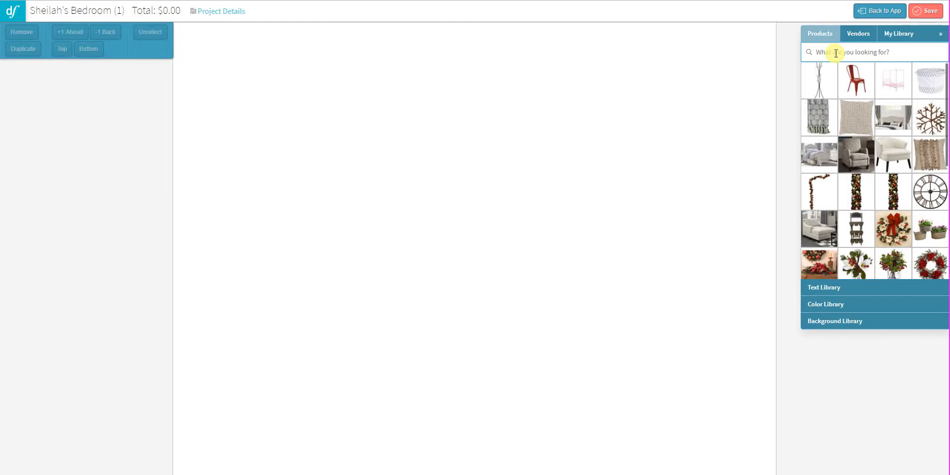
type("gold side table")
key("Return")
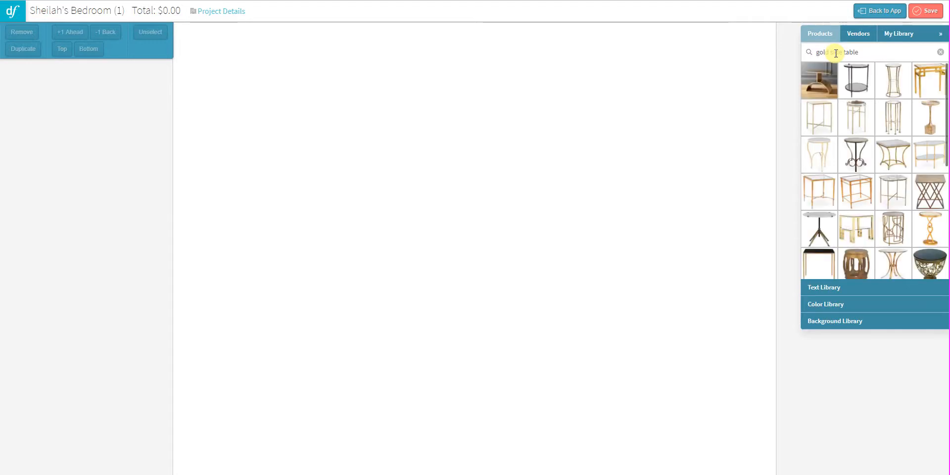
scroll(903, 188, "down", 3)
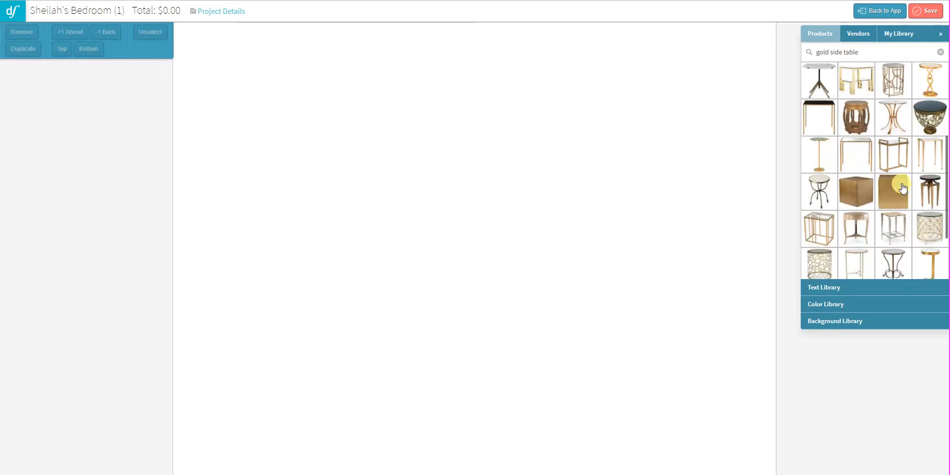
scroll(901, 187, "up", 2)
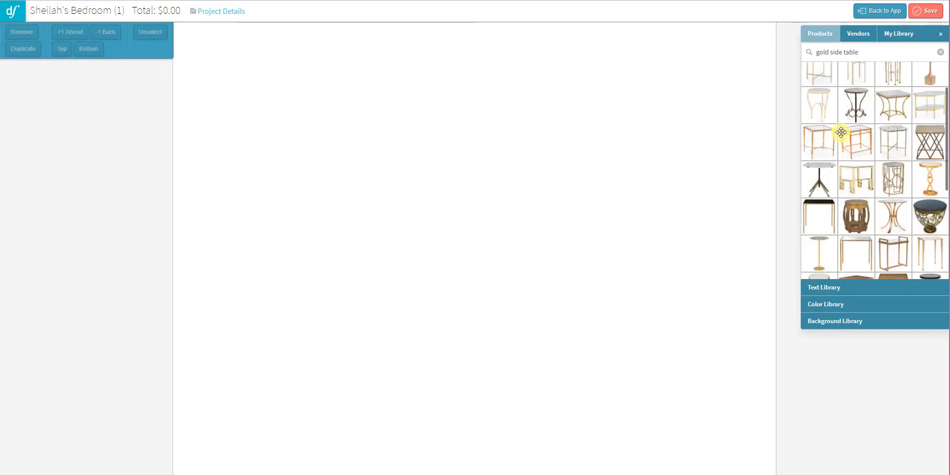
- Place the Lola Marble Side Table, Gold/Cream on the board, shrink it and move it into the board's upper-left area
left_click_drag(841, 133, 398, 257)
left_click_drag(403, 180, 364, 170)
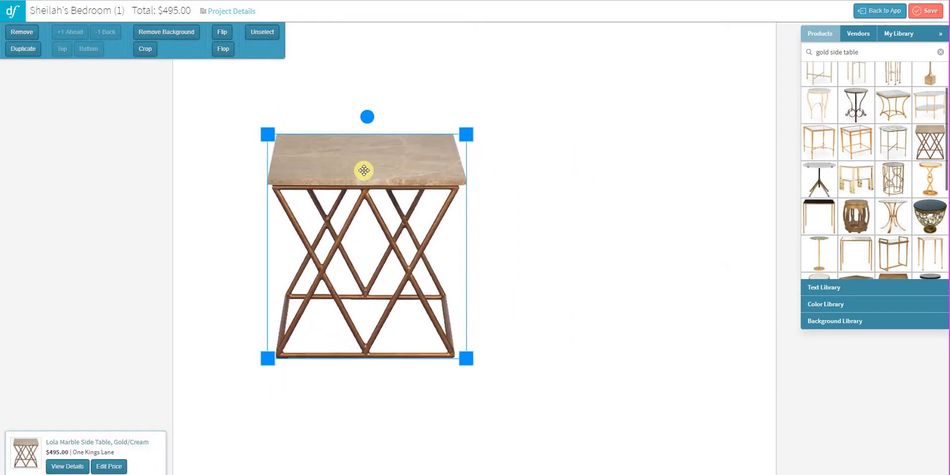
left_click_drag(466, 134, 448, 172)
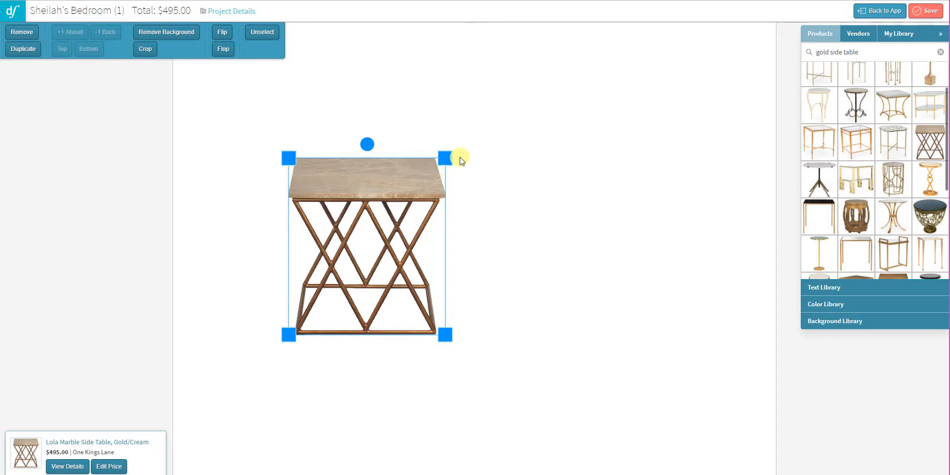
left_click_drag(377, 169, 302, 112)
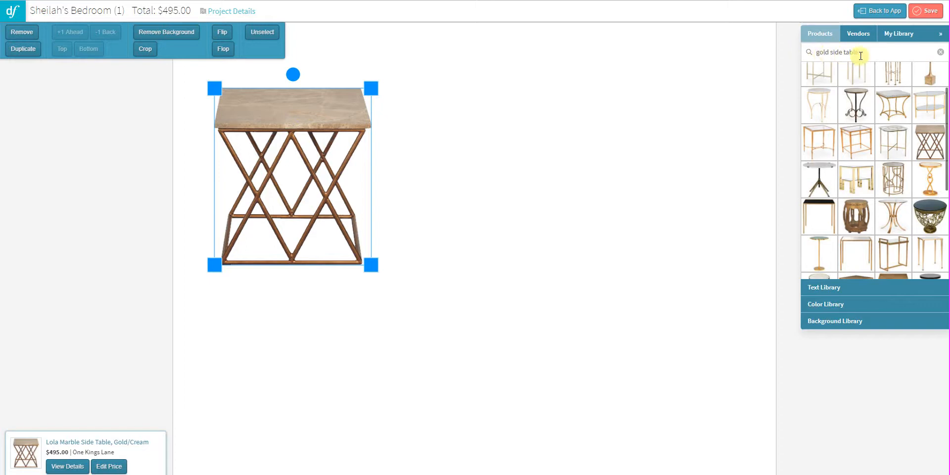
- Look through the vendor list, Birch Lane's products, the client's project items and the designer's own library
left_click(858, 35)
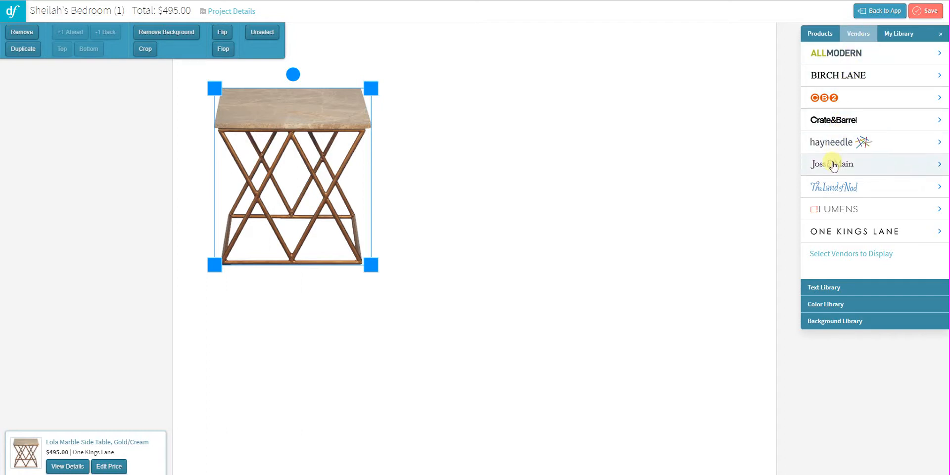
left_click(833, 81)
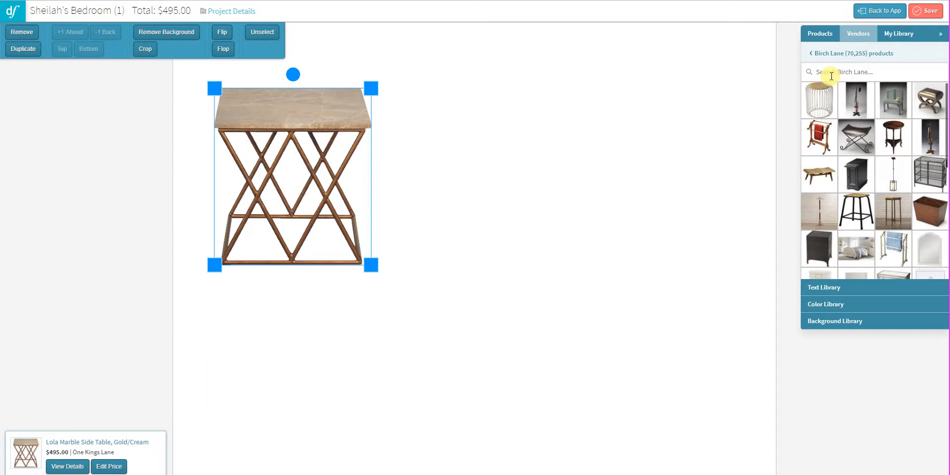
left_click(902, 34)
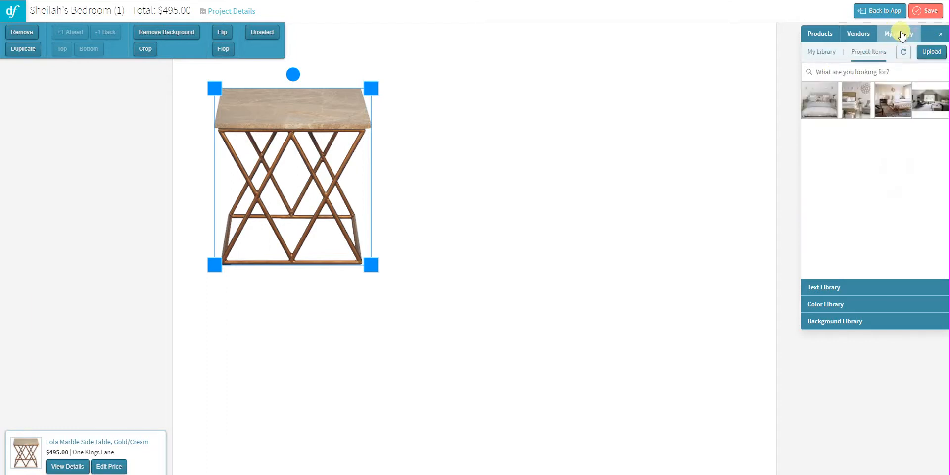
left_click(815, 52)
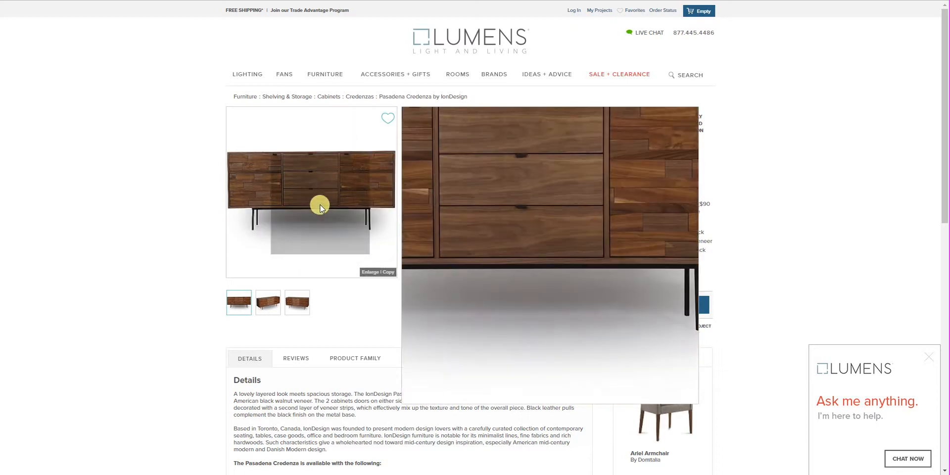
- Clip the Pasadena Credenza from its Lumens page, check the save destinations and pick 1639.00 as the product price
left_click(122, 1)
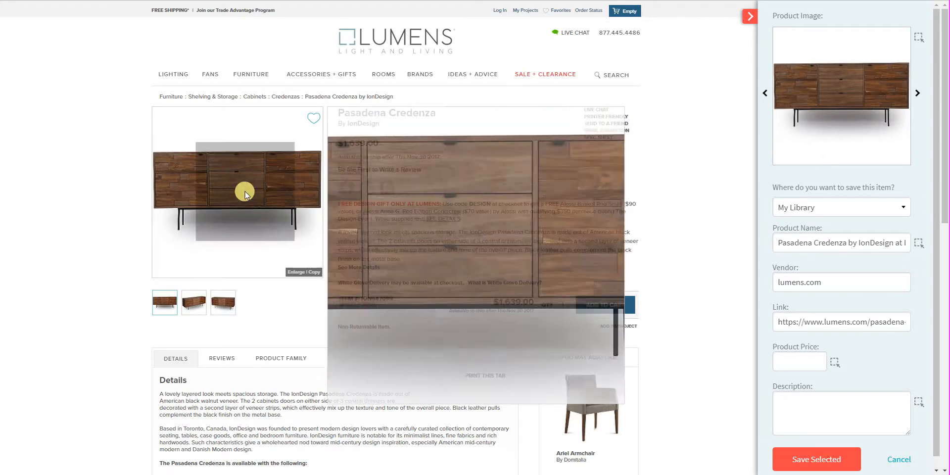
left_click(904, 208)
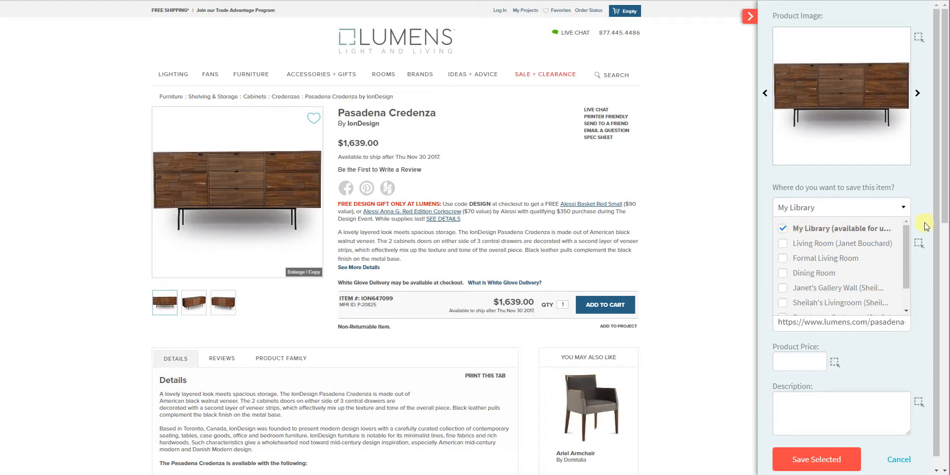
left_click(928, 207)
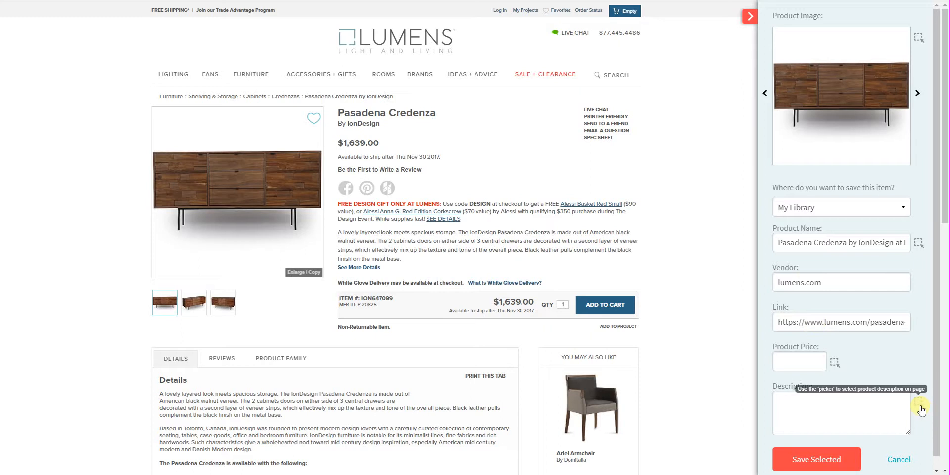
left_click(836, 366)
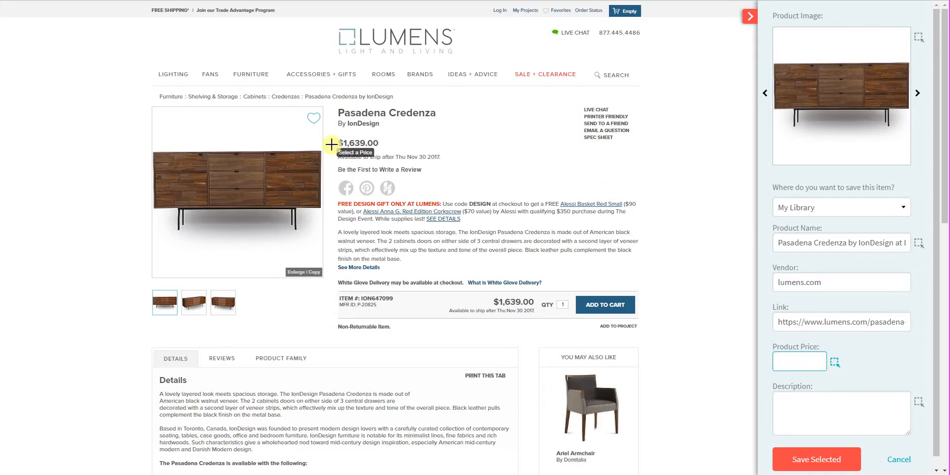
left_click(360, 144)
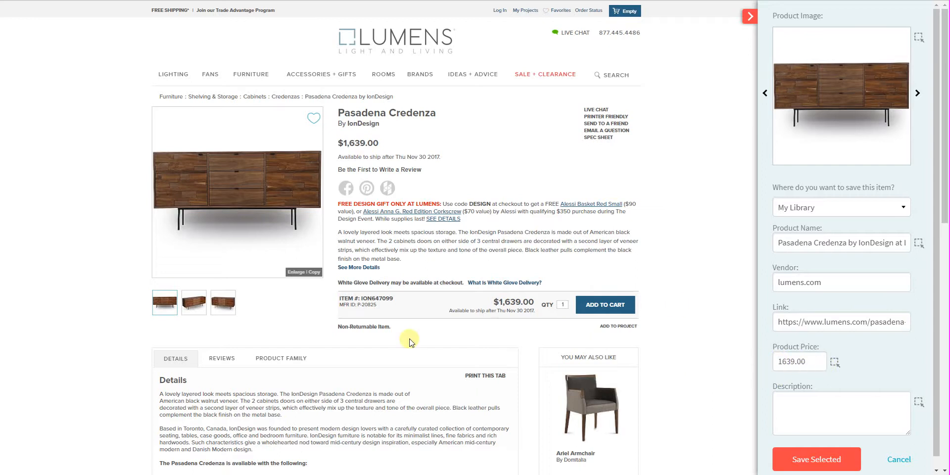
- Fill the credenza's description from the opening paragraph of the page's Details section and save the item to My Library
scroll(404, 331, "down", 3)
scroll(397, 321, "down", 3)
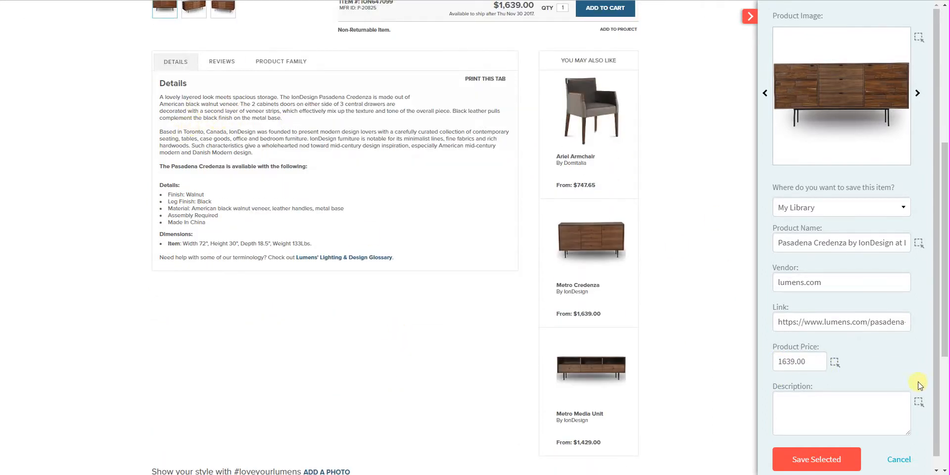
left_click(921, 405)
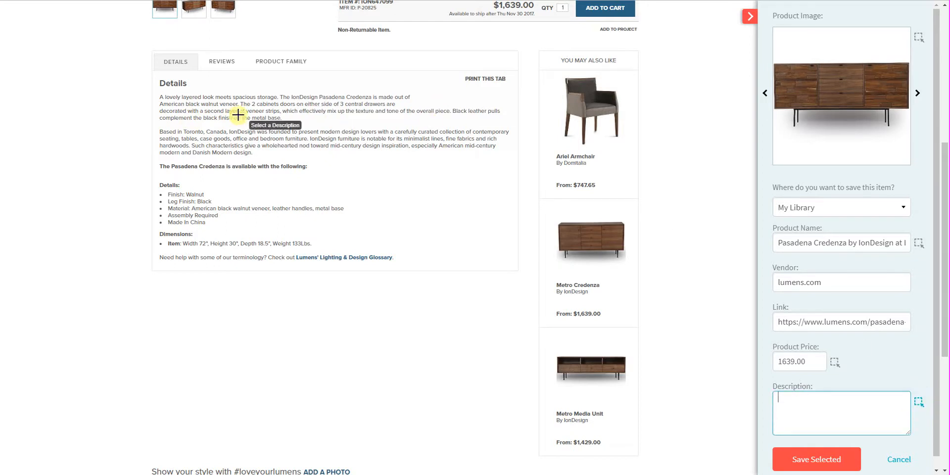
left_click(219, 101)
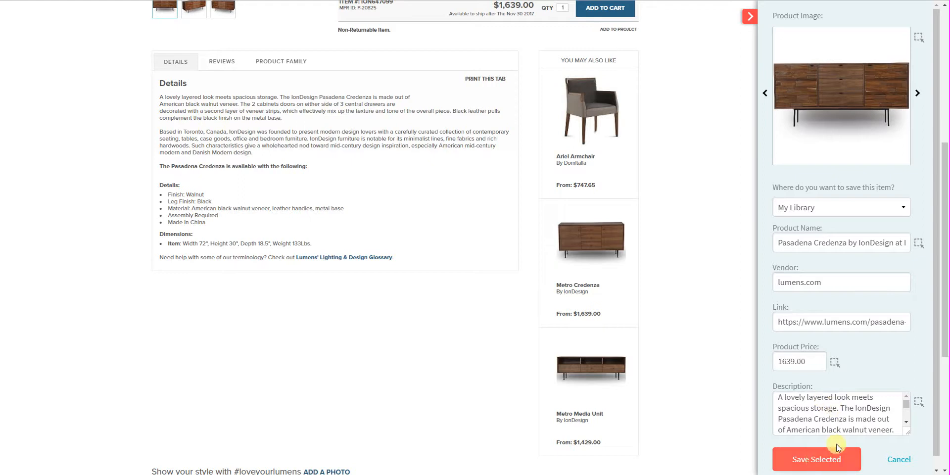
left_click(821, 460)
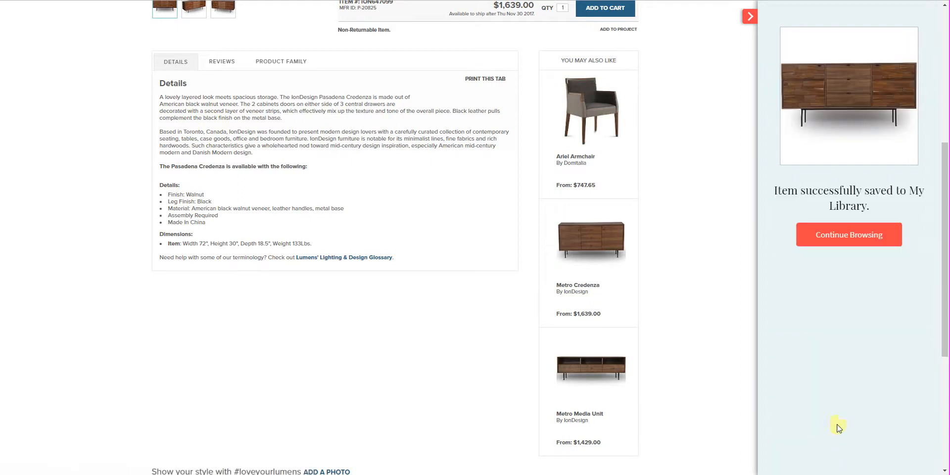
left_click(834, 235)
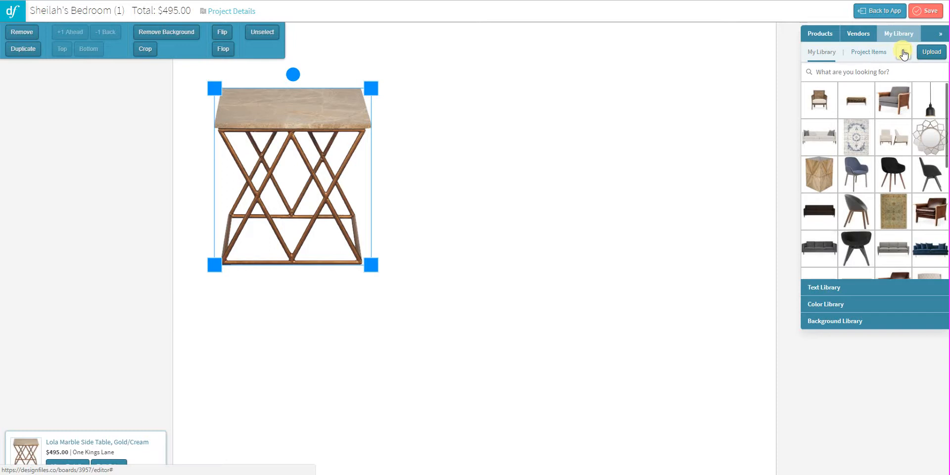
- Refresh My Library and place the Pasadena Credenza on the board to the right of the side table
left_click(903, 52)
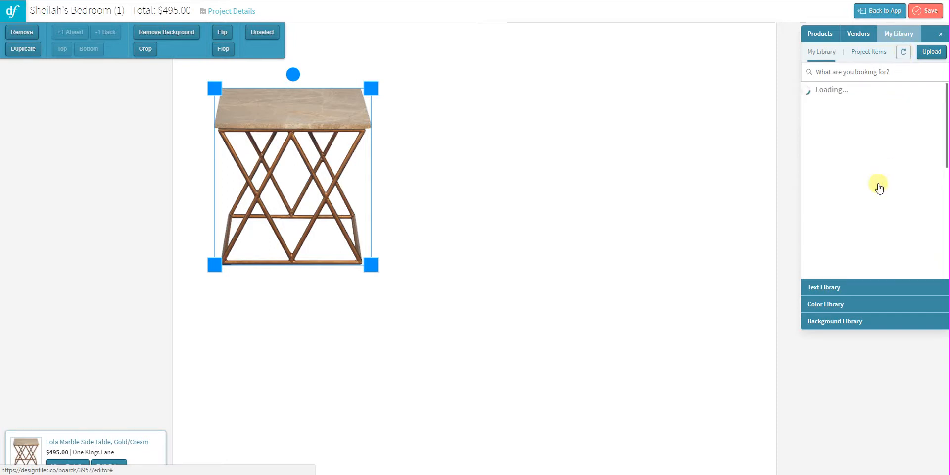
left_click_drag(819, 101, 545, 161)
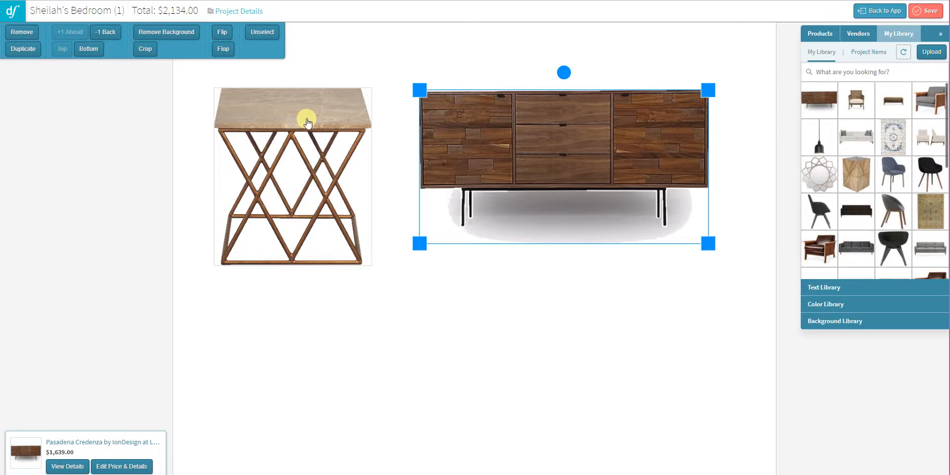
- View the product details of the Lola Marble Side Table and close them
left_click(307, 121)
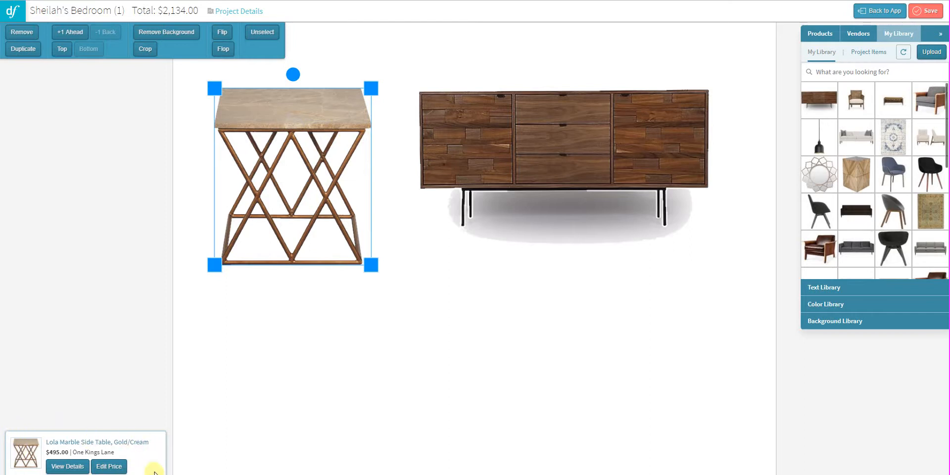
left_click(70, 466)
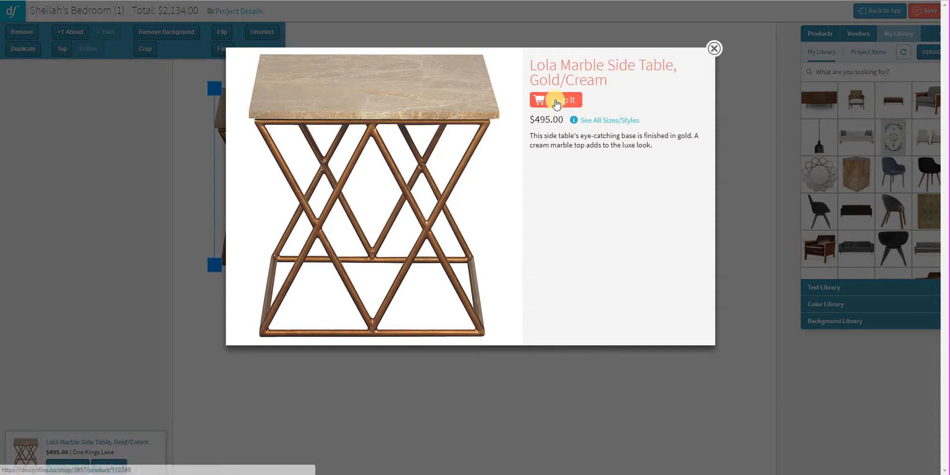
left_click(714, 49)
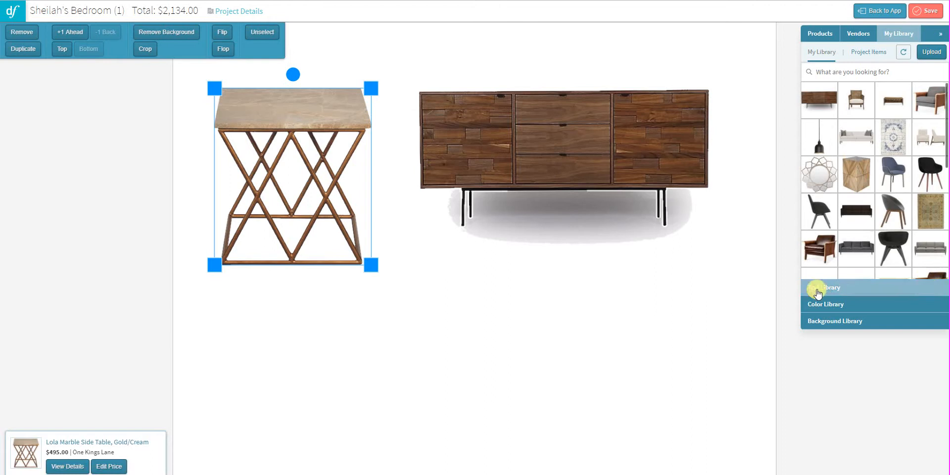
- Open the Text Library in the finished living room design to examine the available fonts
left_click(827, 289)
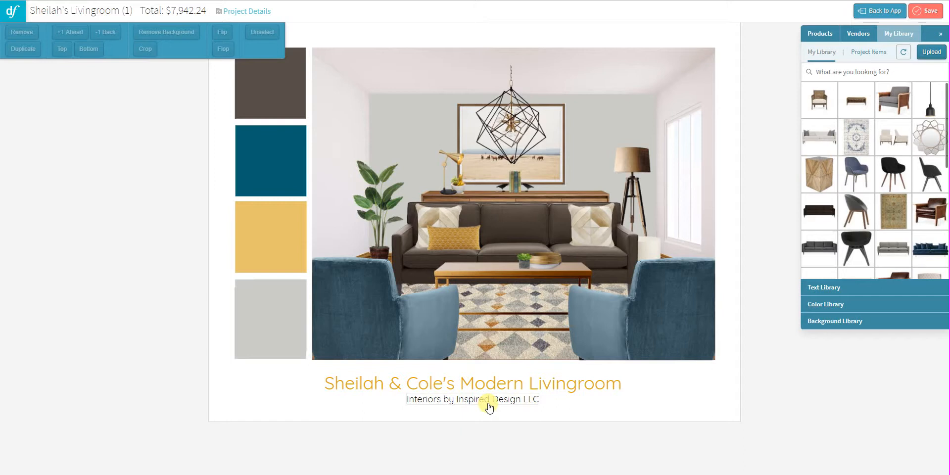
left_click(826, 288)
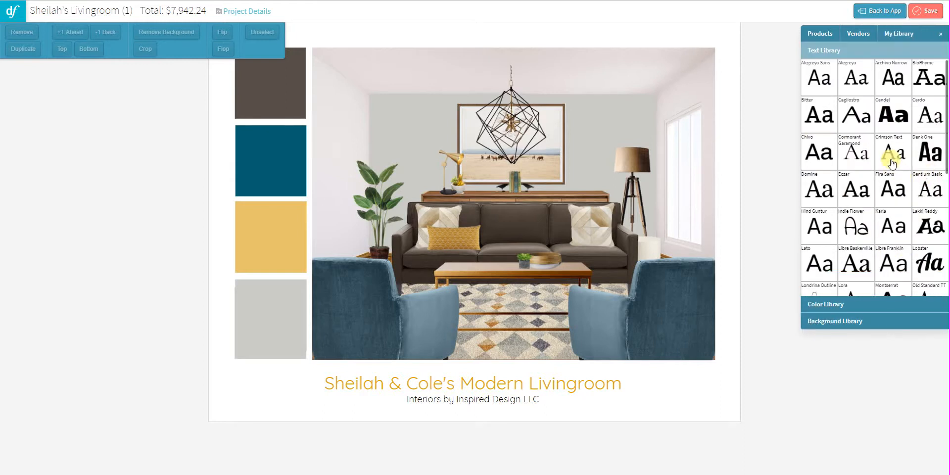
- Add a Quicksand text reading "kdkjfhfjdhvkjxhcjkvhxkjhvjxkv" to the living room design
scroll(892, 164, "down", 4)
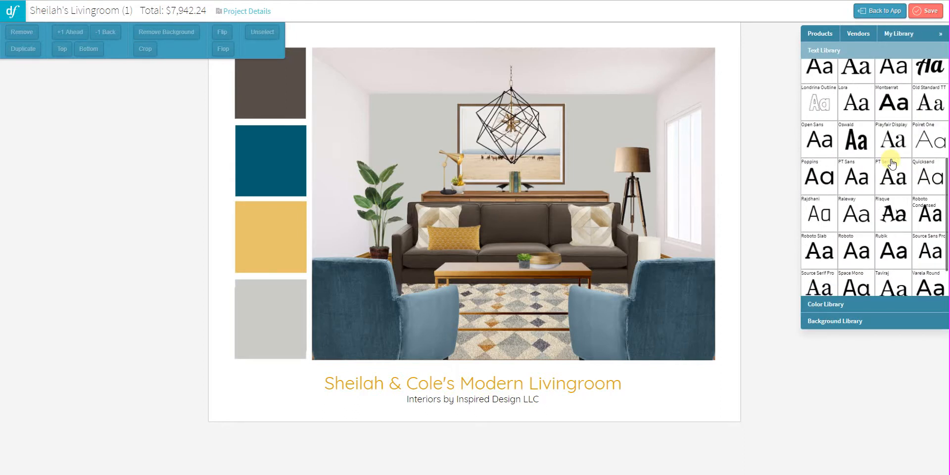
left_click(929, 177)
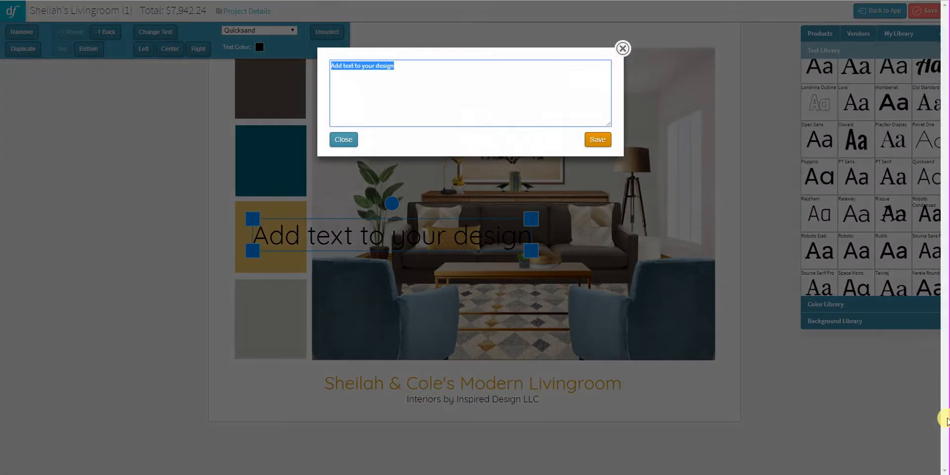
type("kdkjfhfjdhvkjxhcjkvhxkjhvjxkv")
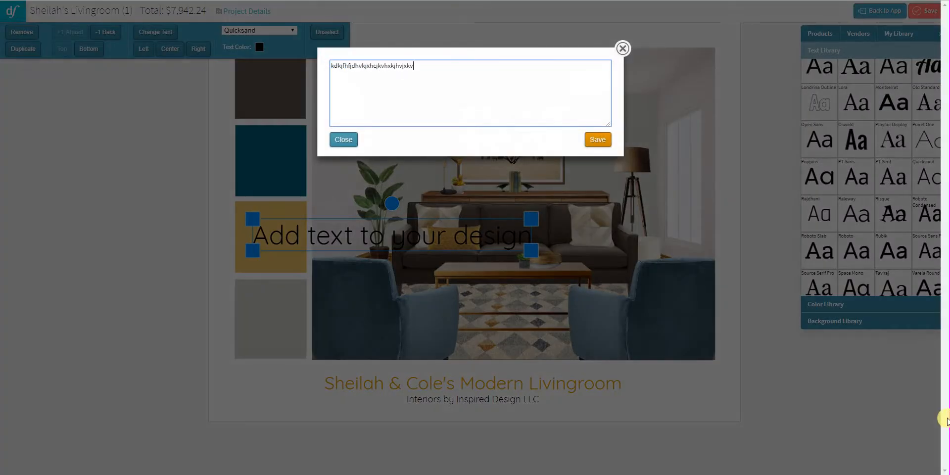
left_click(594, 143)
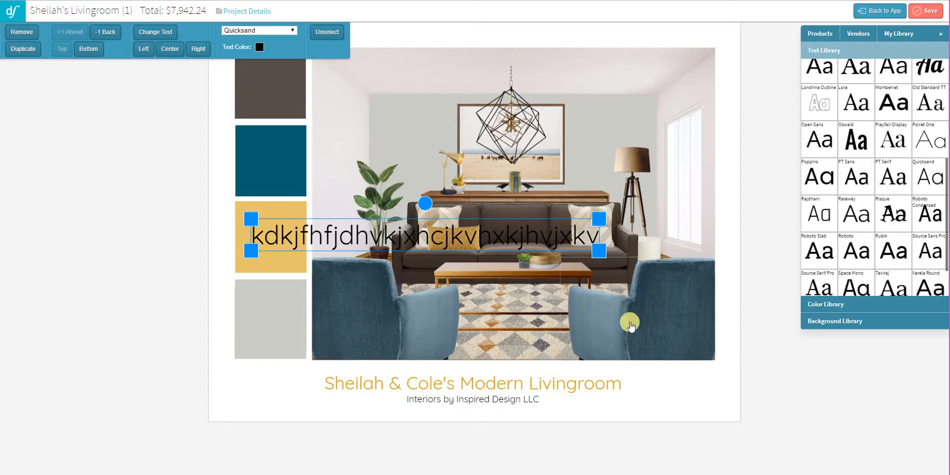
- Shrink the sample text and move it above the right half of the room image
left_click_drag(599, 219, 529, 226)
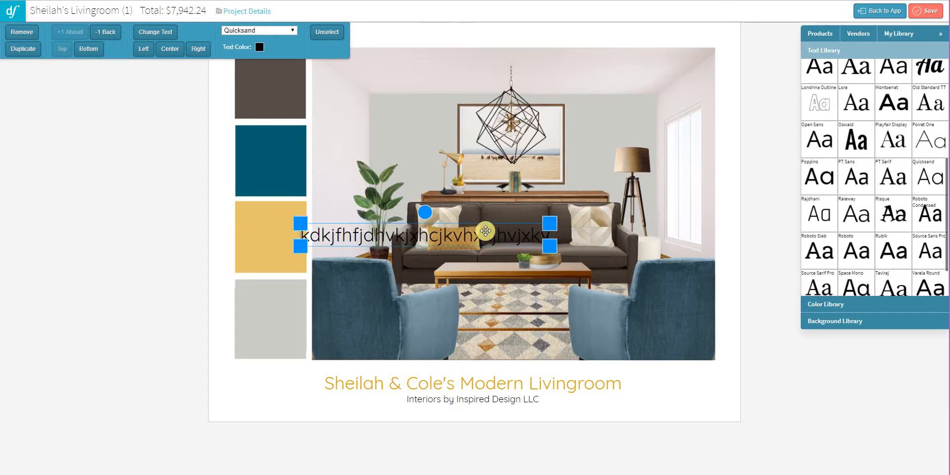
left_click_drag(421, 237, 643, 37)
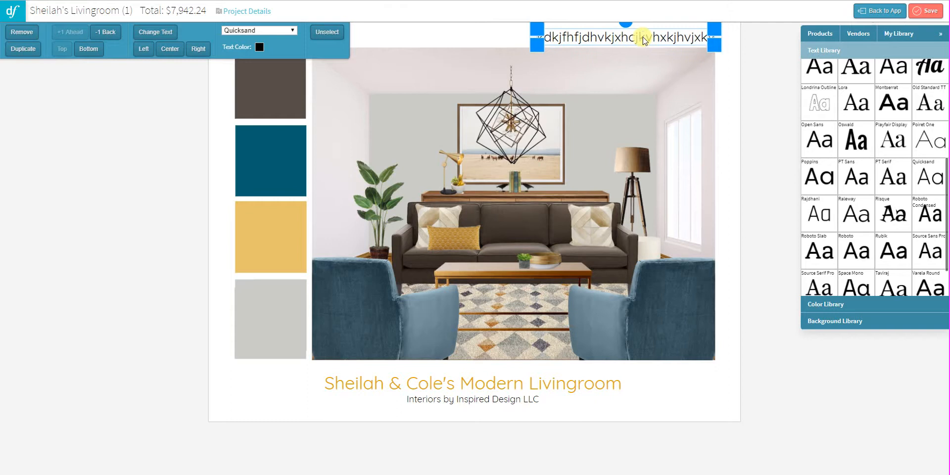
left_click(736, 58)
left_click(609, 43)
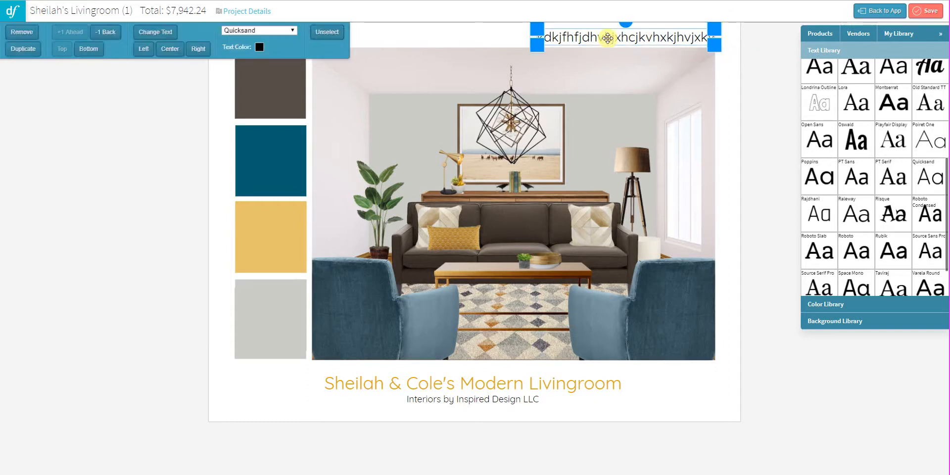
- Change the sample text's color to blue and remove the text from the board
left_click(259, 45)
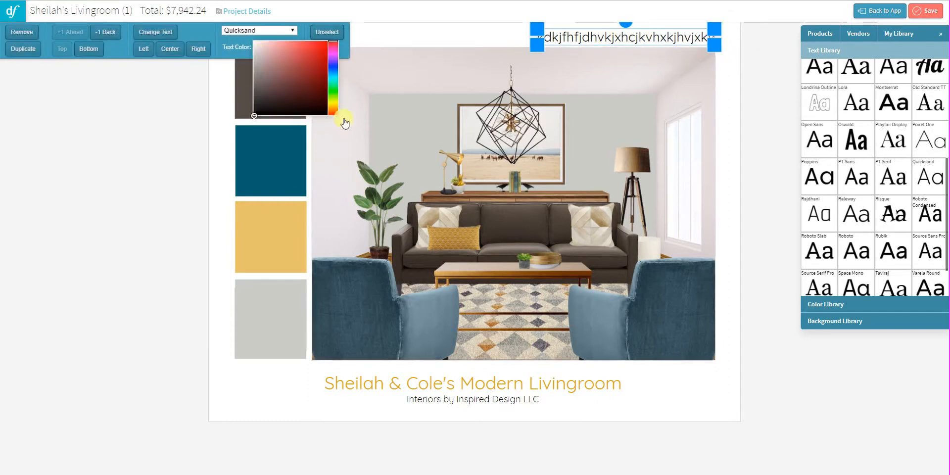
left_click(334, 68)
left_click(297, 78)
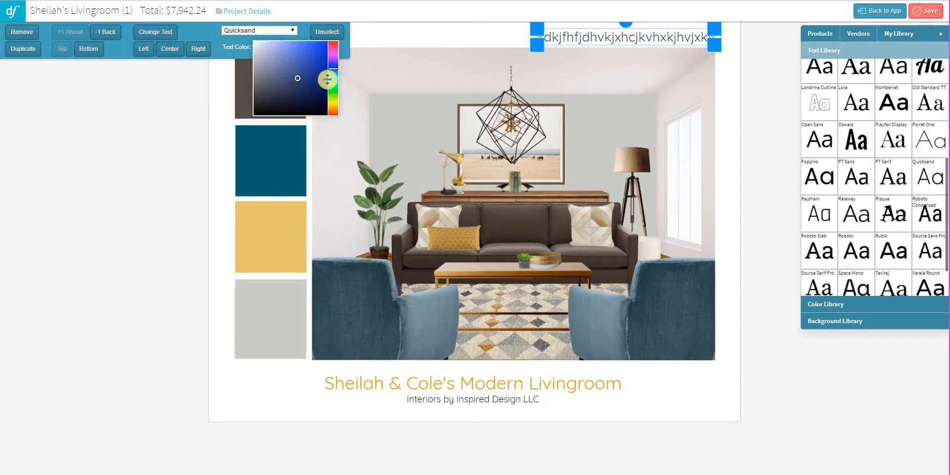
mouse_move(334, 71)
left_mouse_down()
mouse_move(313, 72)
mouse_move(325, 71)
left_mouse_up()
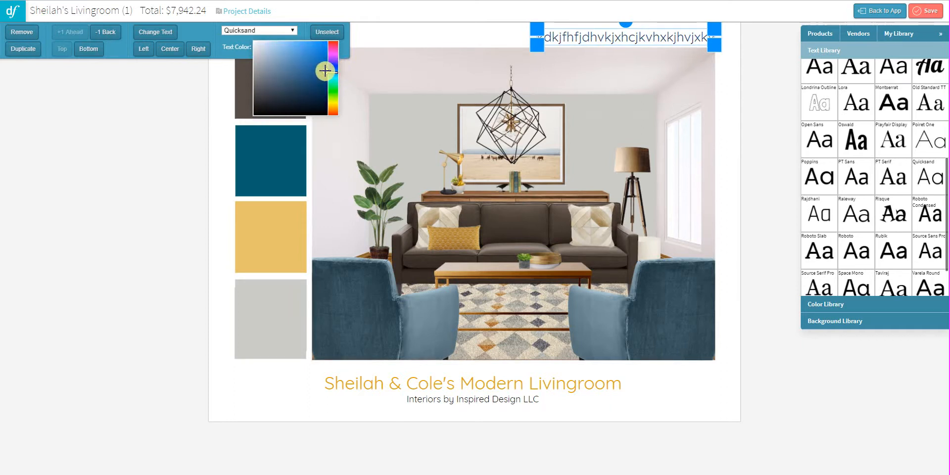
left_click(759, 98)
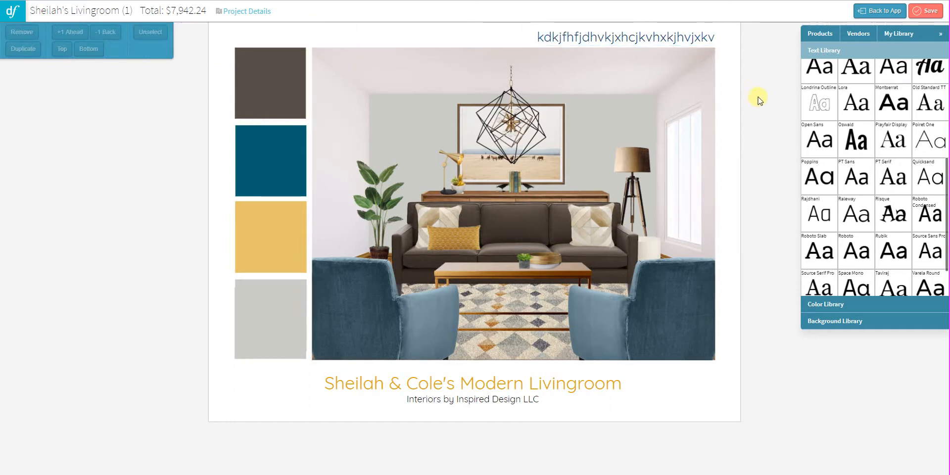
left_click(684, 35)
key("Delete")
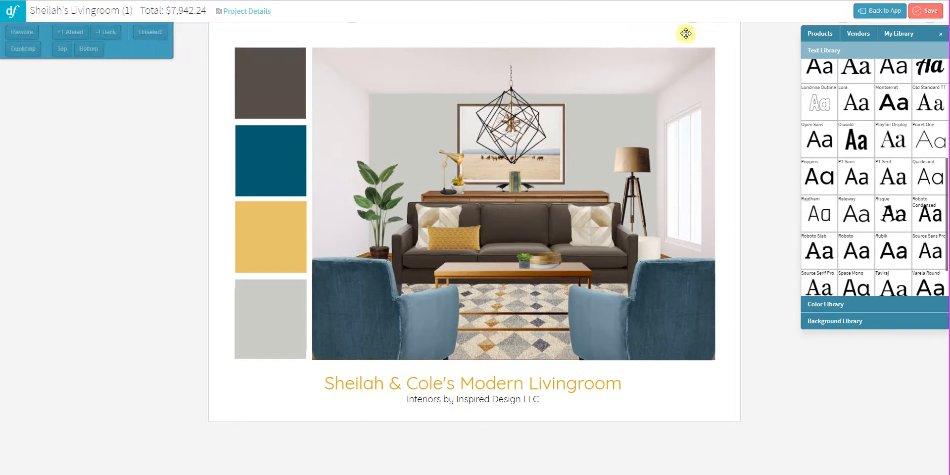
- Place the Benjamin Moore Etiquette AF-50 swatch from the Color Library over the room image and remove it from the board
left_click(827, 306)
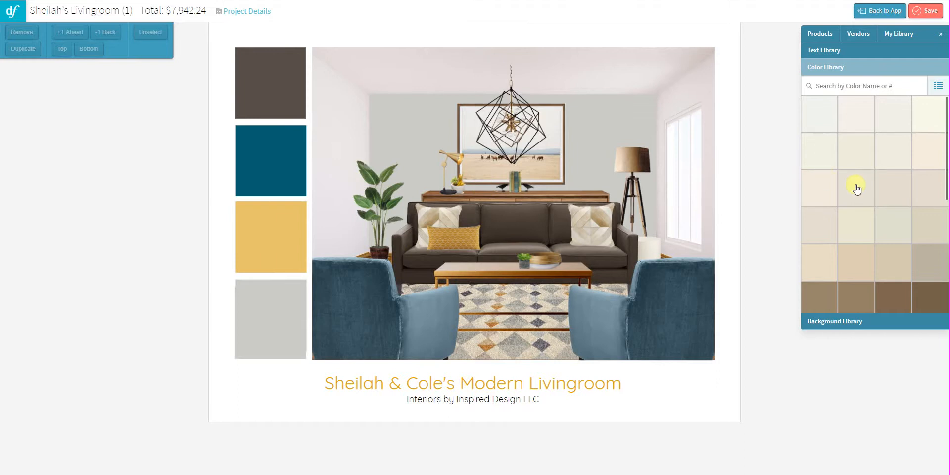
left_click_drag(853, 186, 418, 150)
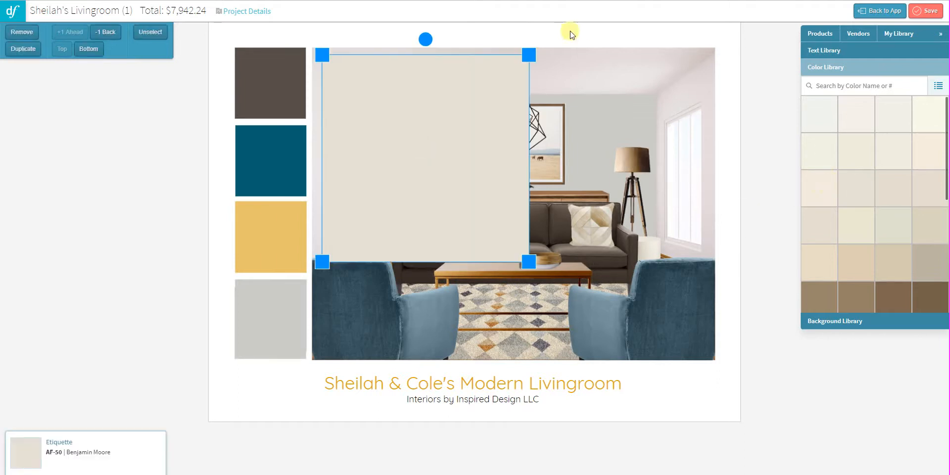
left_click_drag(532, 59, 429, 163)
key("Delete")
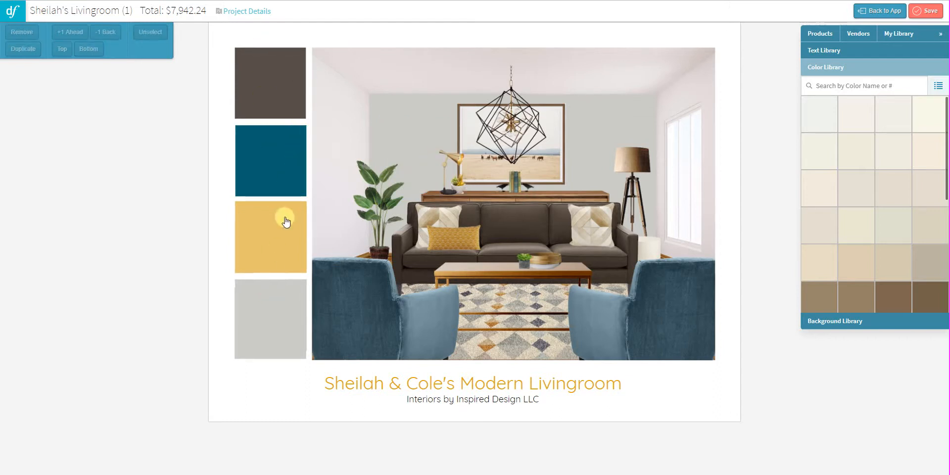
- View the color name and code of the mustard yellow swatch on the board
left_click(272, 246)
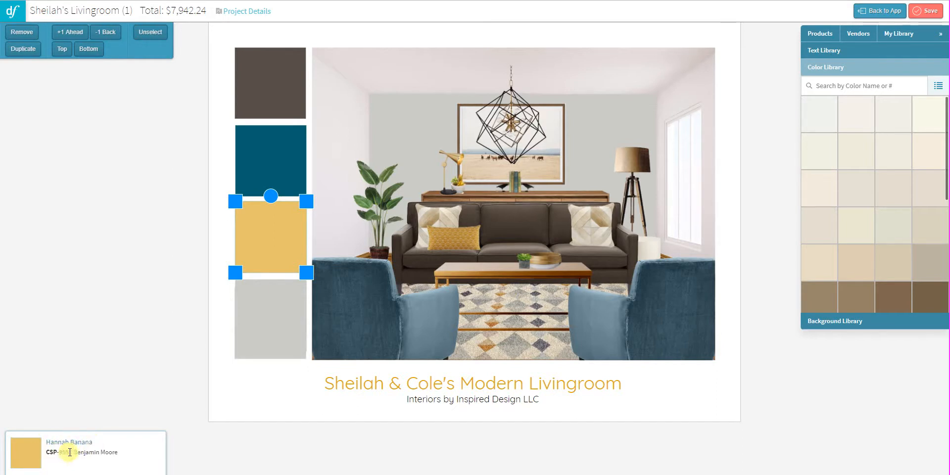
- Place the empty white room with herringbone wood floor from the Background Library on the board and shrink it to fit inside
left_click(827, 322)
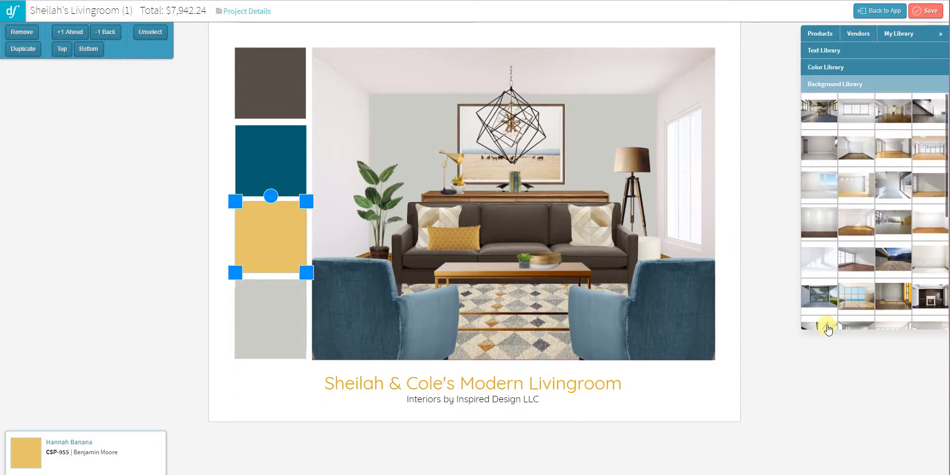
left_click(737, 172)
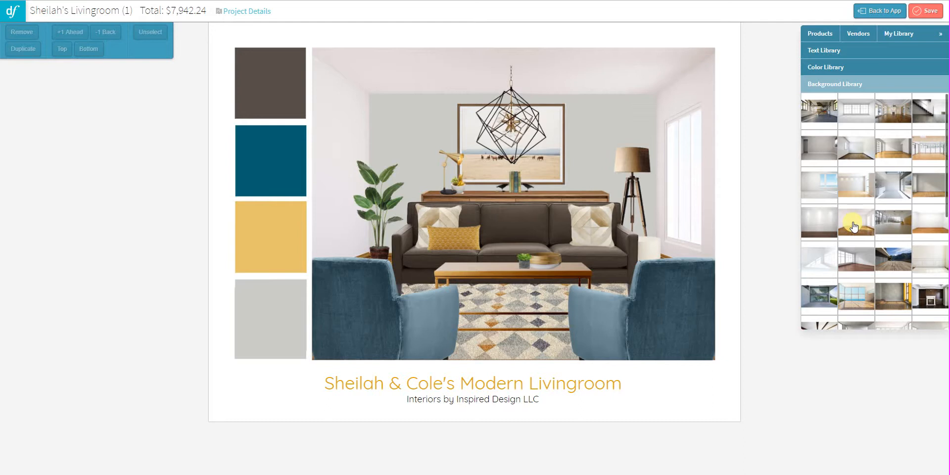
left_click_drag(854, 226, 541, 188)
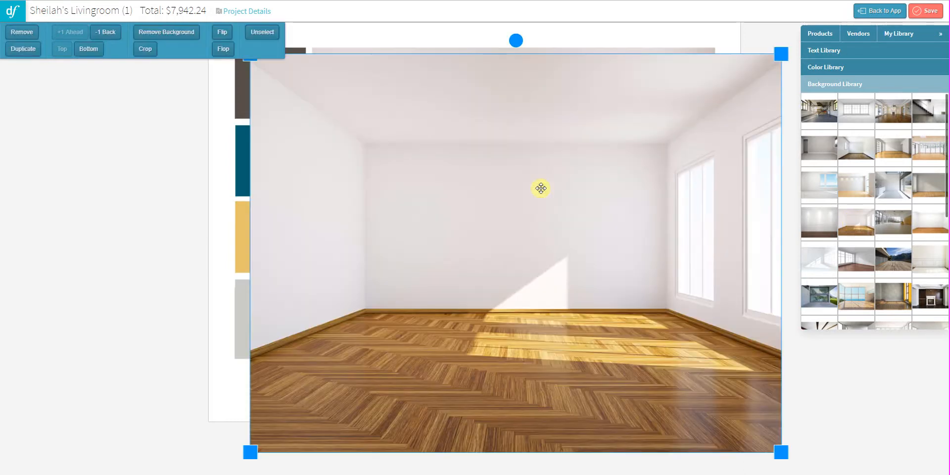
left_click_drag(780, 55, 738, 84)
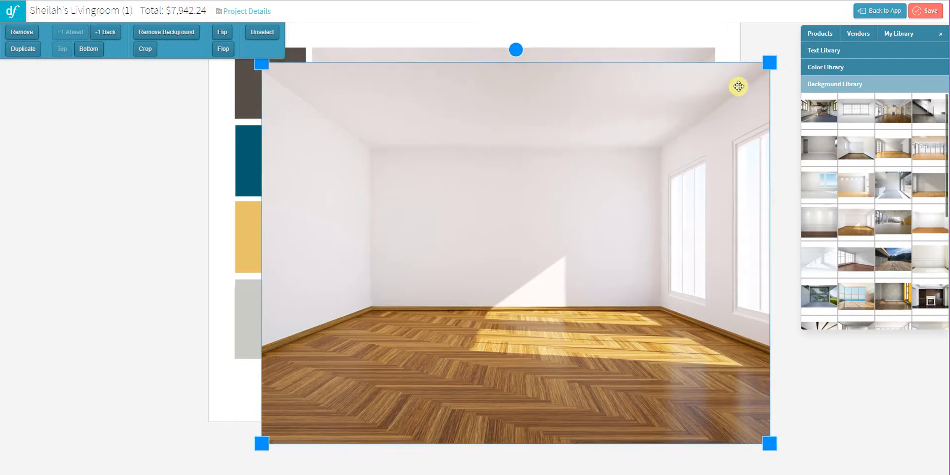
left_click_drag(672, 142, 625, 117)
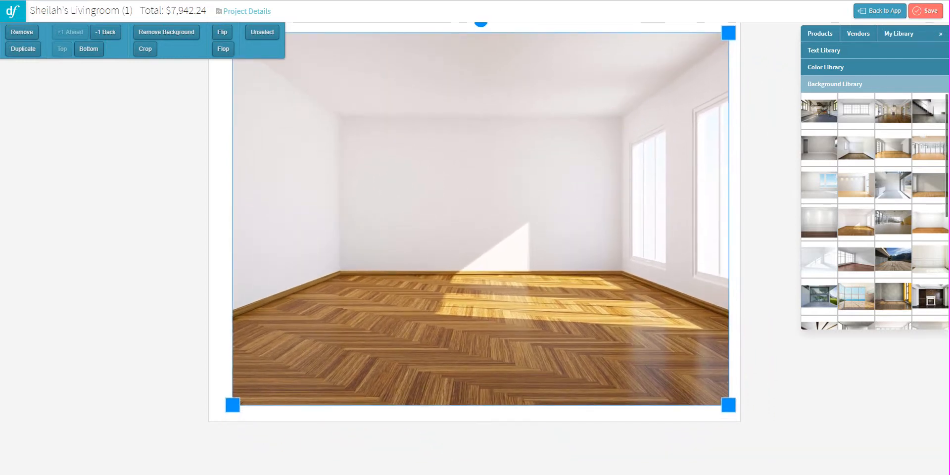
left_click(7, 474)
left_click(63, 250)
left_click(45, 249)
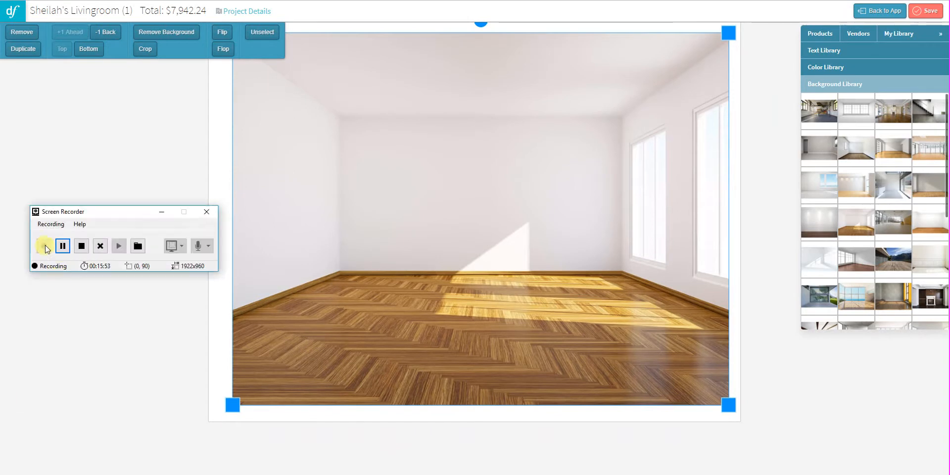
- Remove the empty room background from the board
left_click(93, 177)
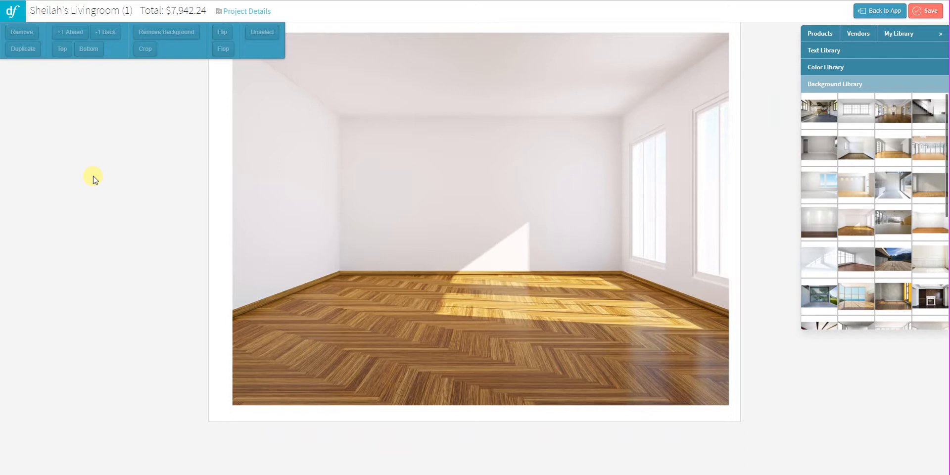
left_click(483, 210)
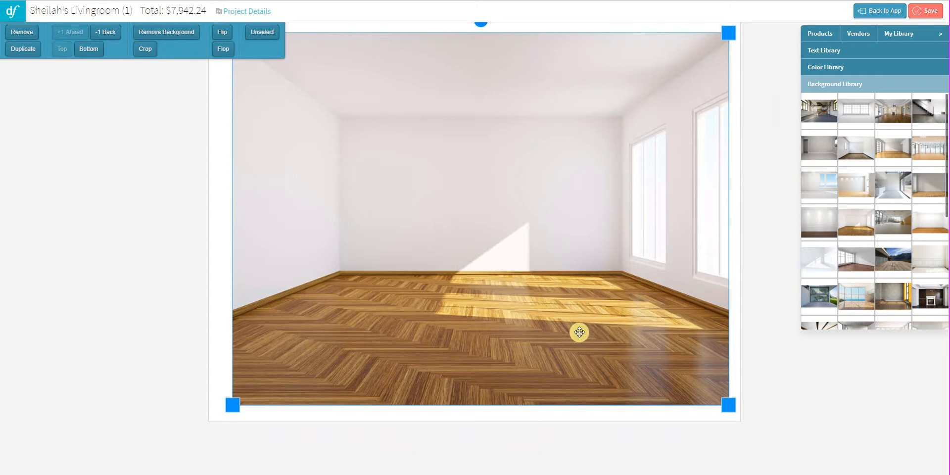
key("Delete")
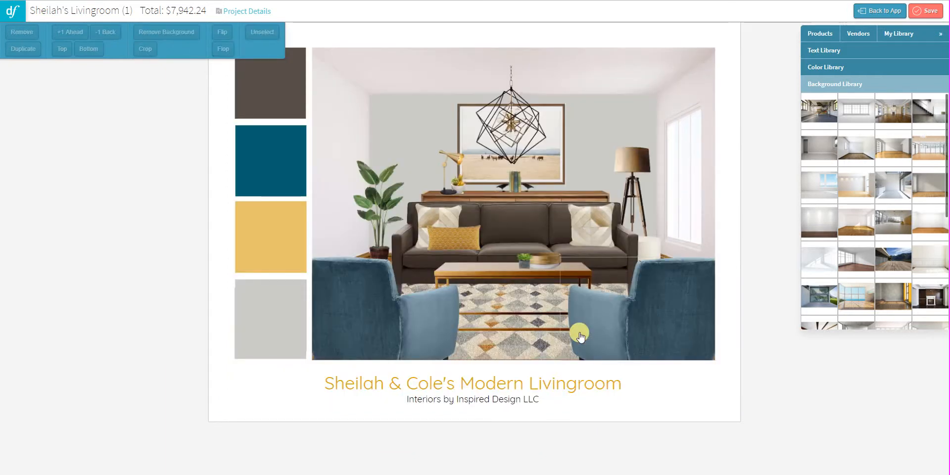
- Compare the items stored in My Library with the Project Items, ending back in My Library
left_click(900, 38)
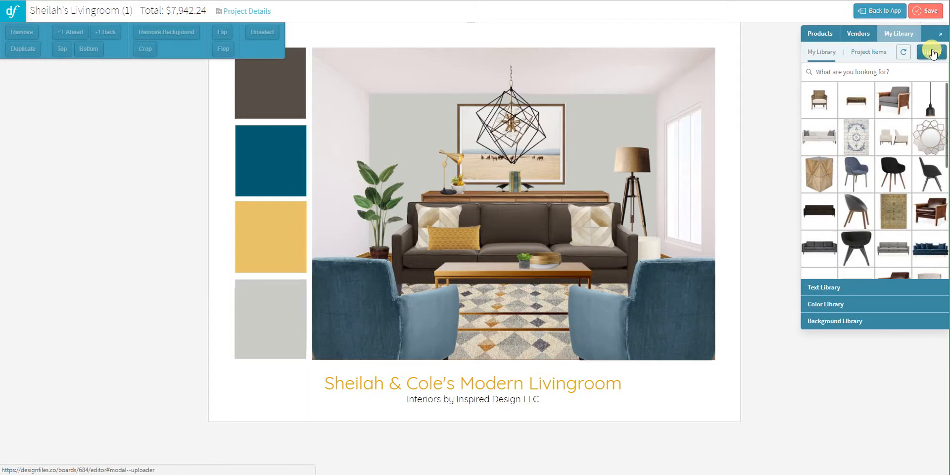
left_click(868, 54)
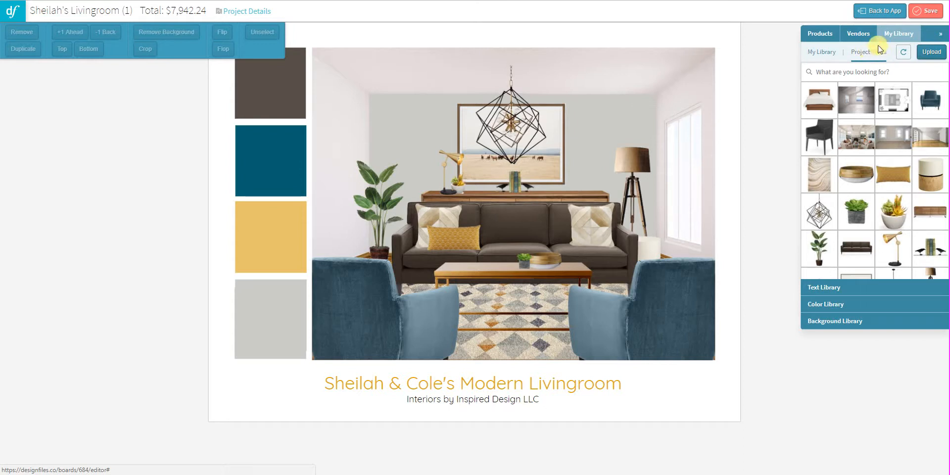
left_click(815, 53)
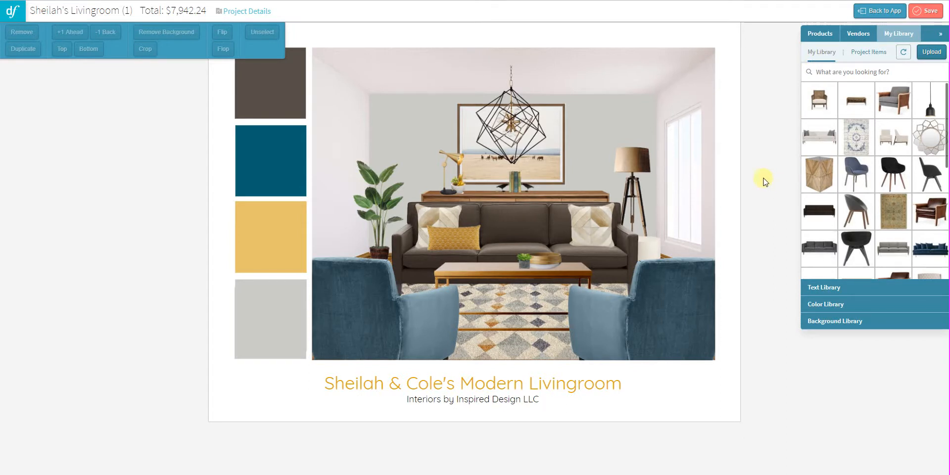
- Select the yellow pillow on the sofa to see its editing options, and return to the design's page without saving the board
left_click(454, 236)
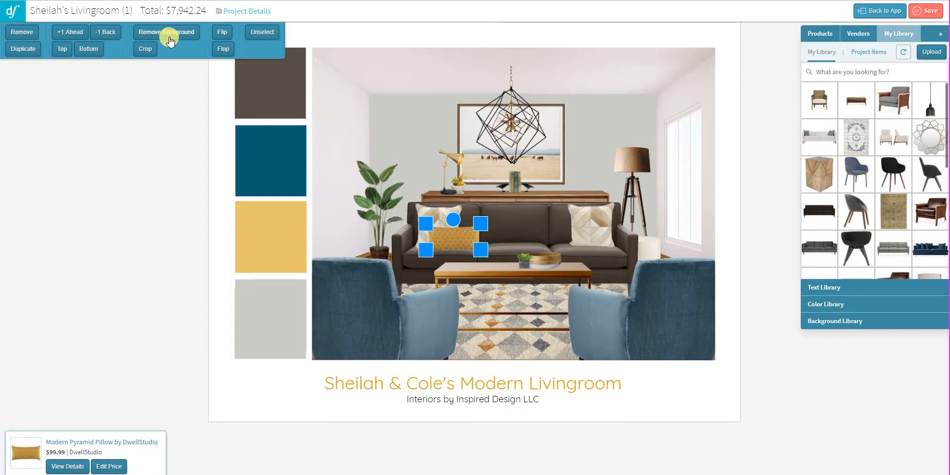
left_click(875, 15)
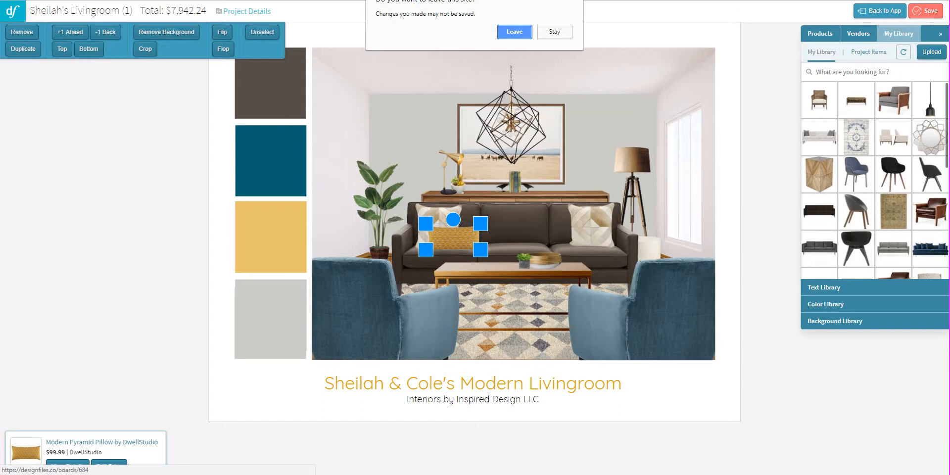
left_click(515, 33)
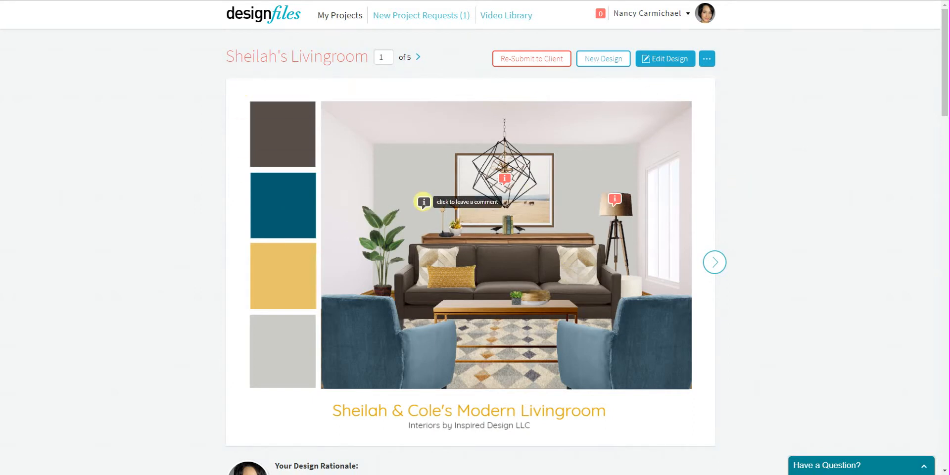
- Examine the design page from the rationale field through the Product List with its items and prices
scroll(422, 218, "down", 1)
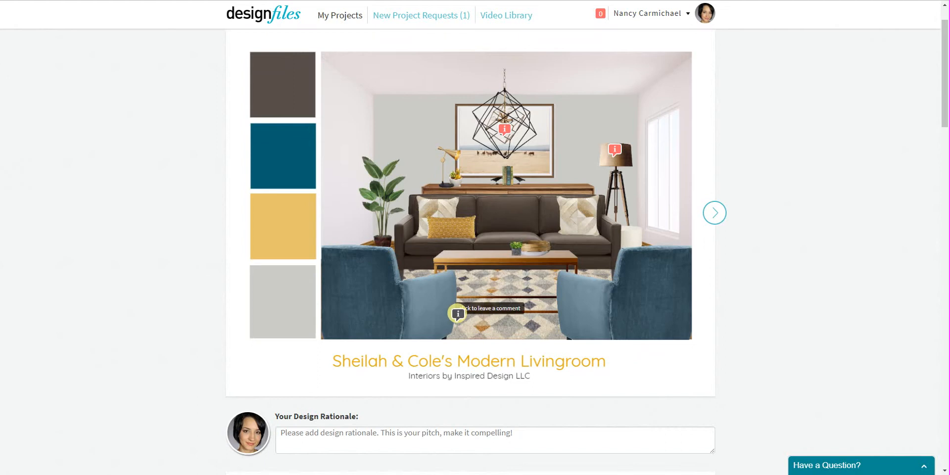
scroll(620, 317, "down", 9)
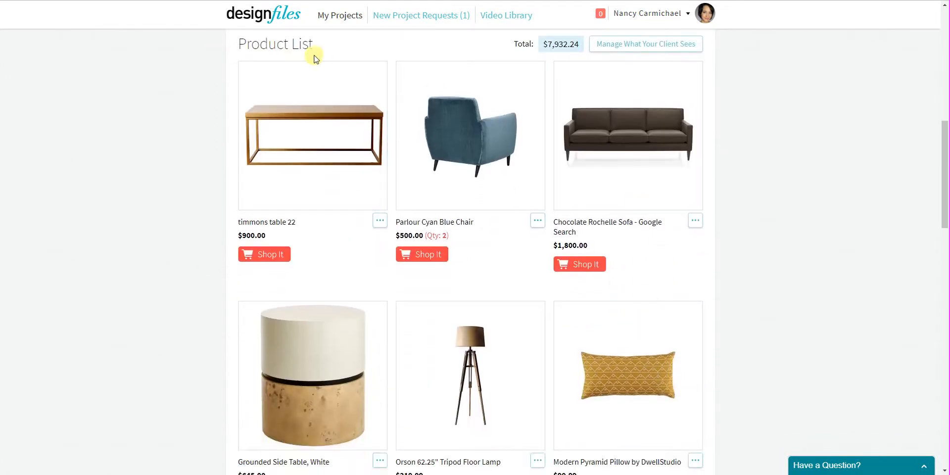
scroll(465, 213, "down", 9)
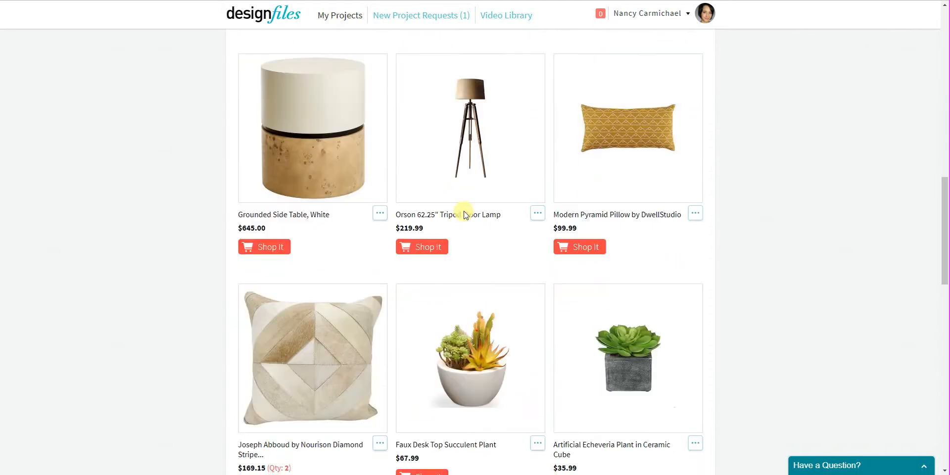
scroll(464, 214, "down", 7)
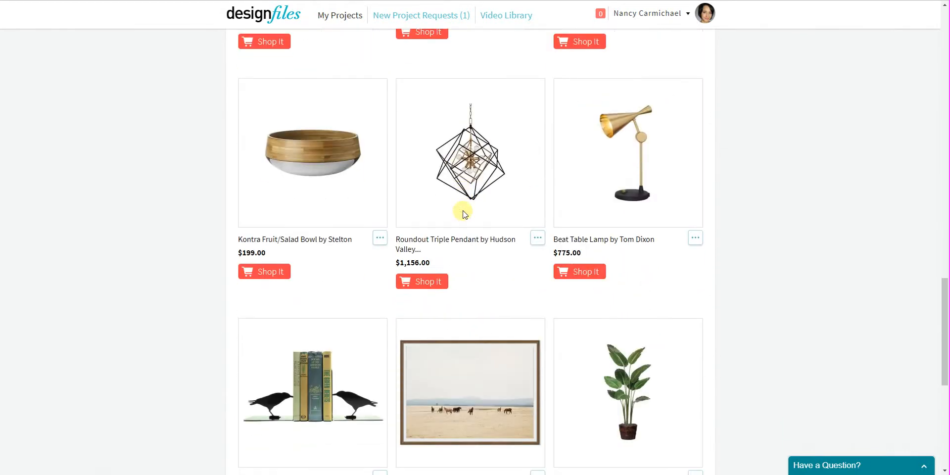
- Review the Product List's items, prices and shop links, ending at the list's heading and total
scroll(464, 214, "up", 7)
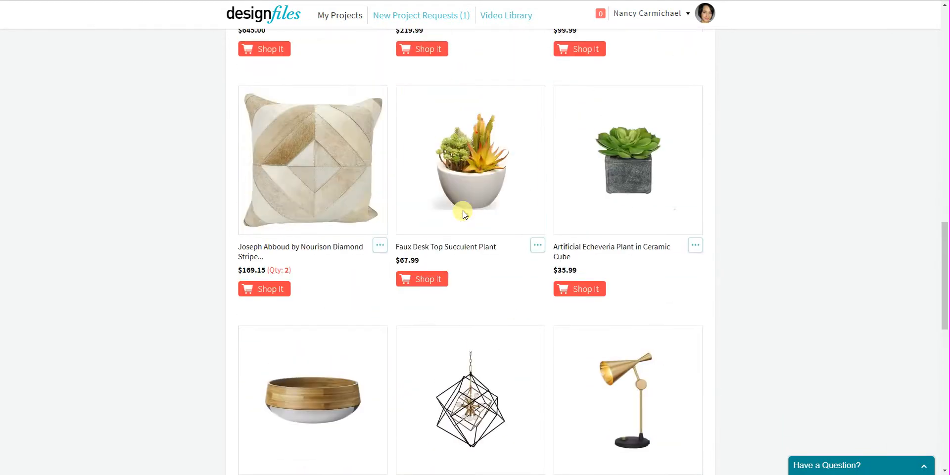
scroll(464, 214, "up", 9)
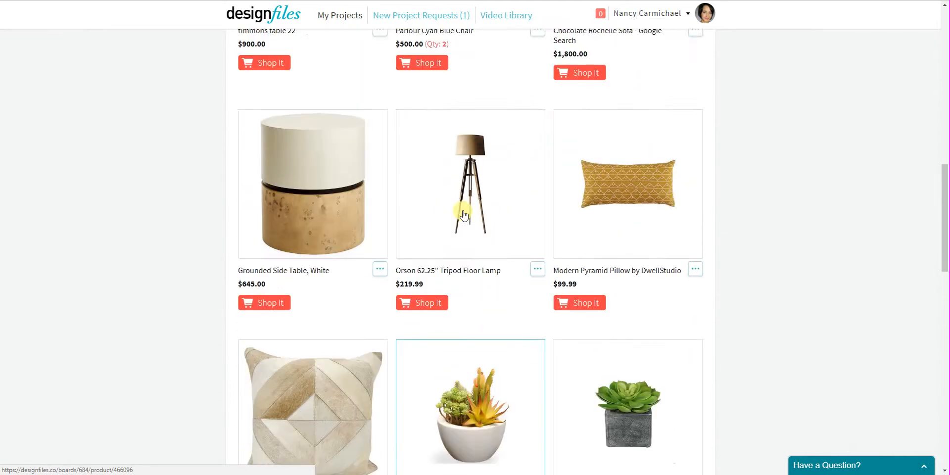
scroll(464, 214, "up", 2)
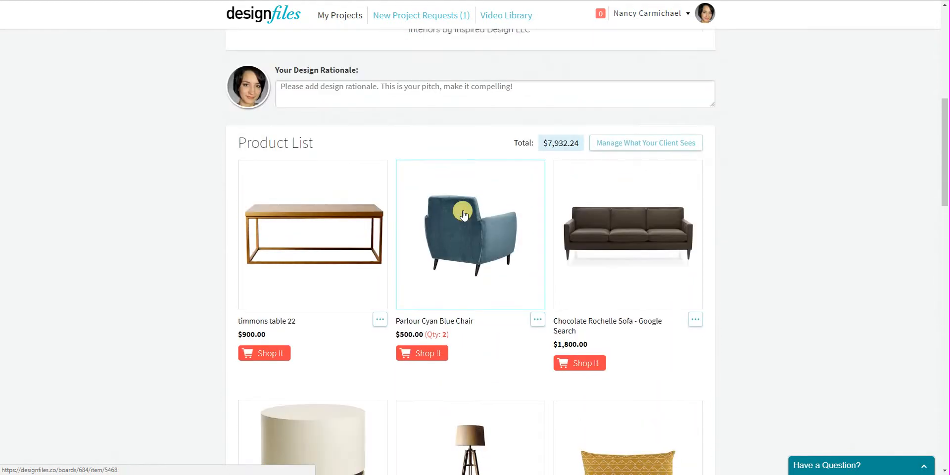
scroll(464, 214, "up", 5)
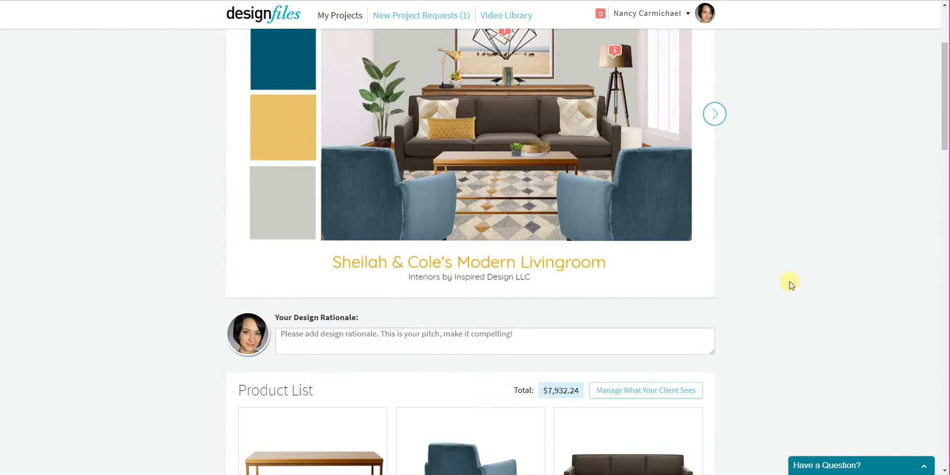
scroll(790, 282, "down", 6)
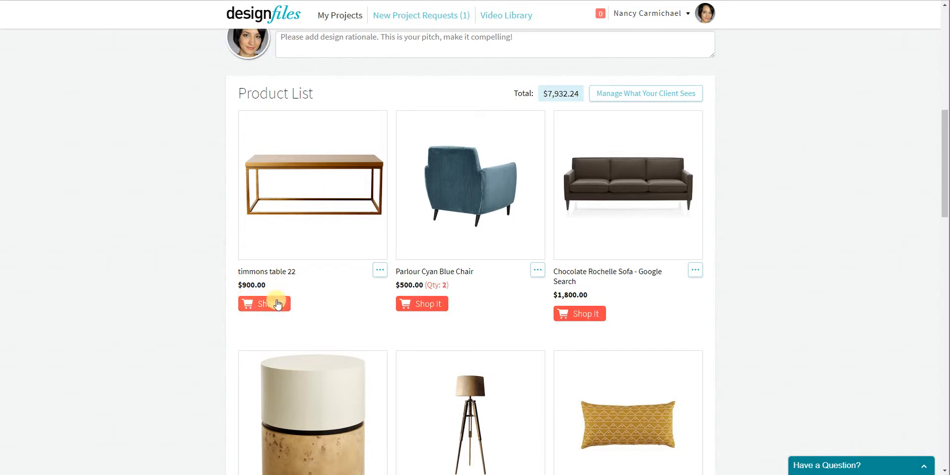
scroll(581, 314, "down", 5)
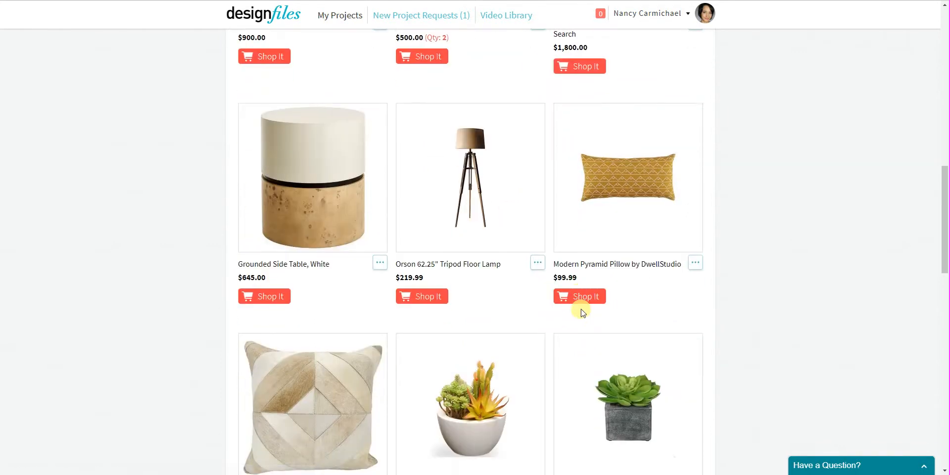
scroll(581, 315, "up", 5)
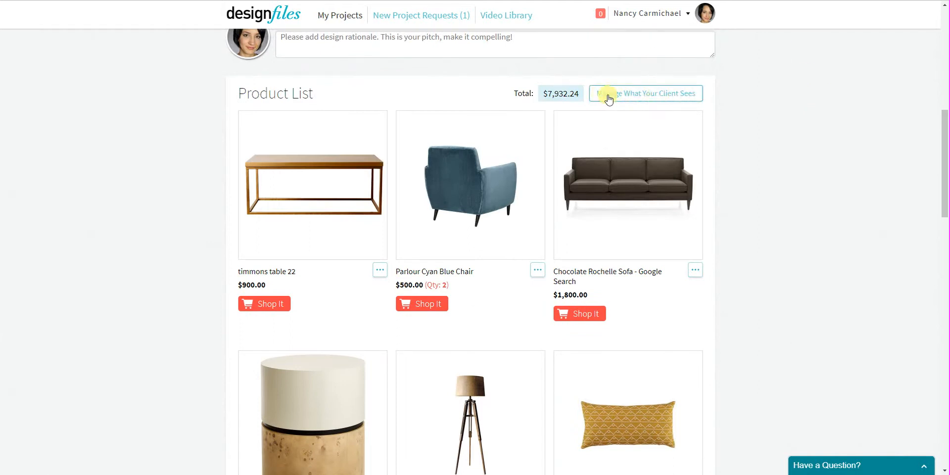
- Hide all shop links and all product names in the Product List from the client
left_click(668, 97)
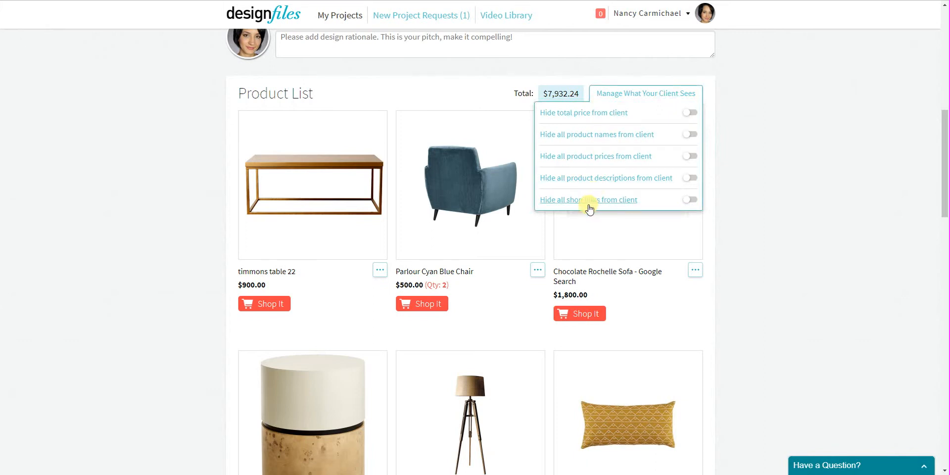
left_click(687, 201)
scroll(372, 340, "down", 7)
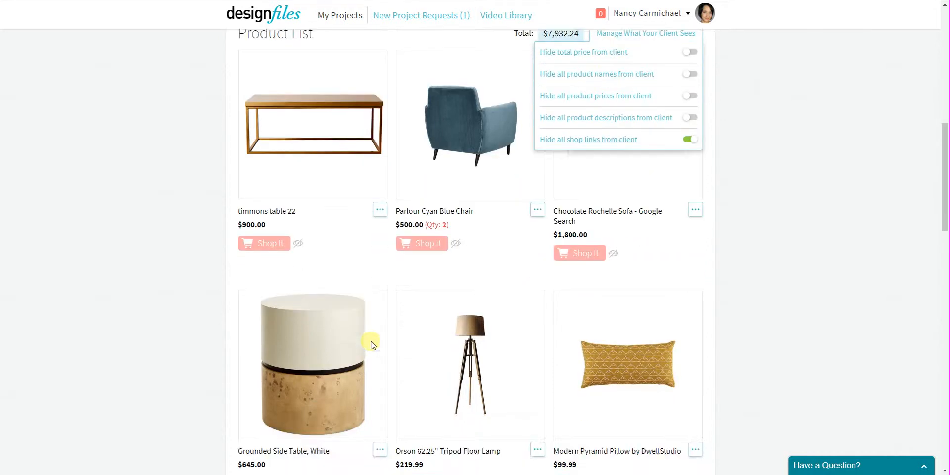
scroll(523, 234, "down", 4)
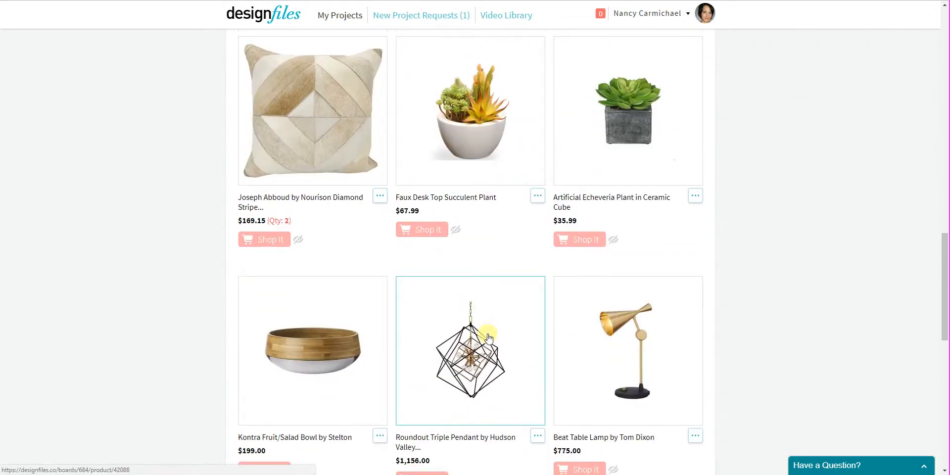
scroll(486, 333, "up", 8)
scroll(490, 336, "up", 6)
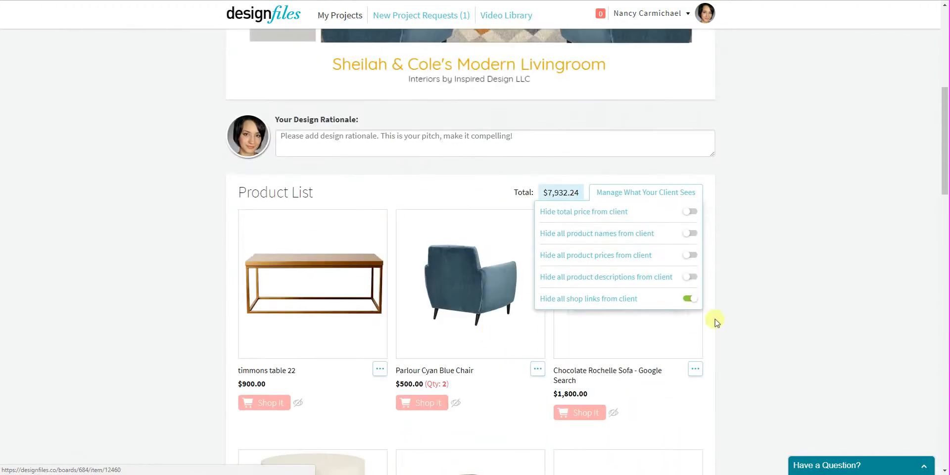
left_click(689, 235)
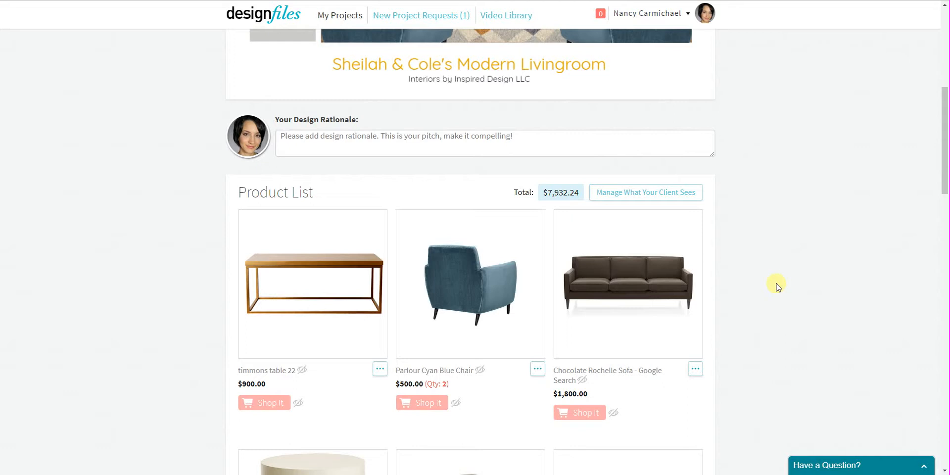
- Make the shop link and product name of the Chocolate Rochelle Sofa visible to the client again
scroll(772, 280, "down", 3)
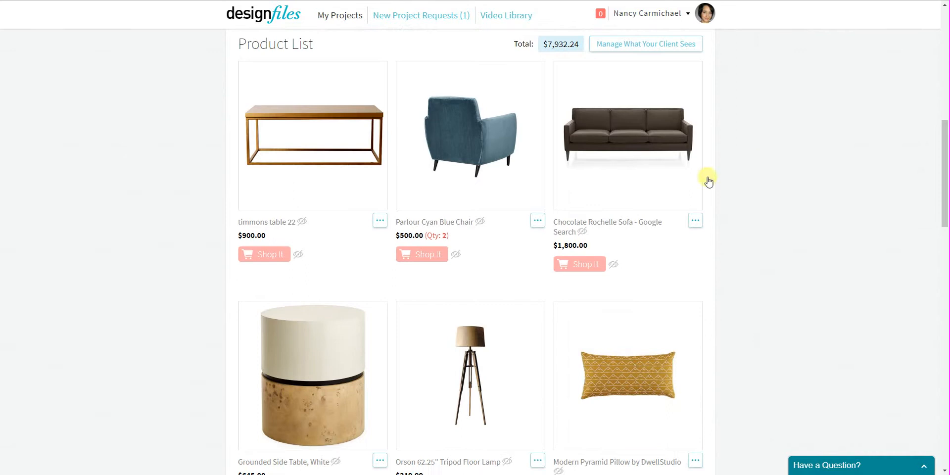
left_click(696, 221)
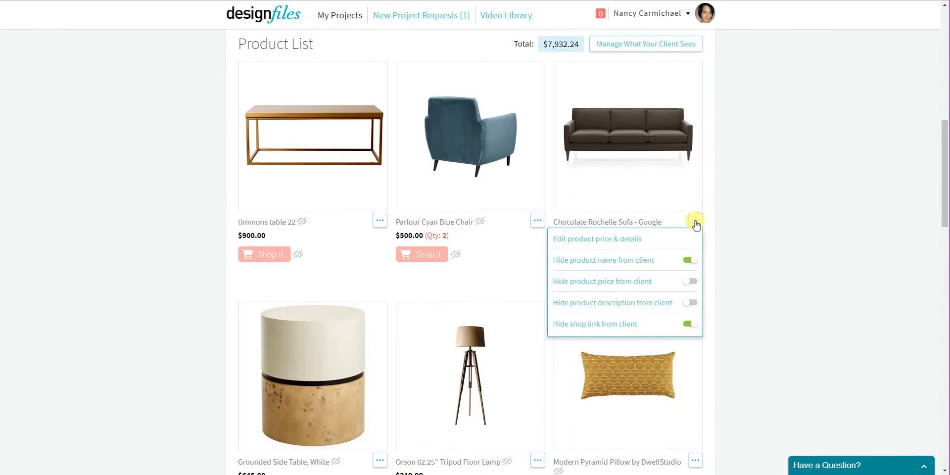
left_click(690, 324)
left_click(690, 260)
left_click(759, 243)
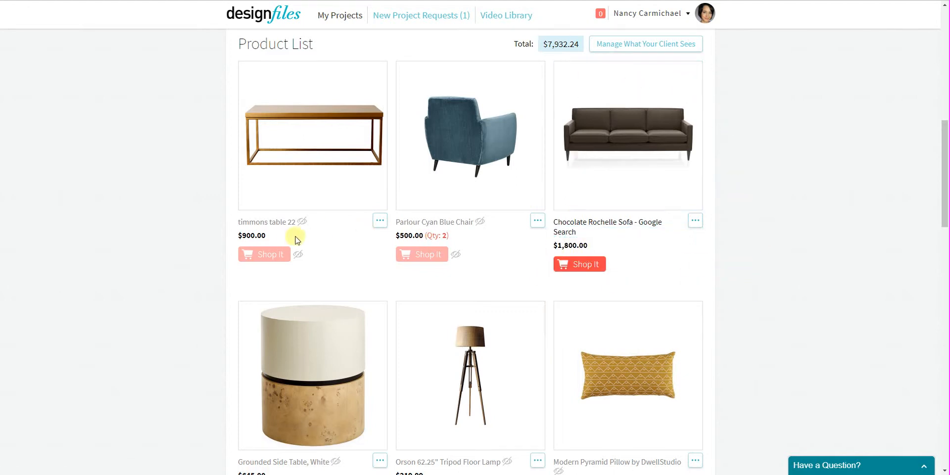
- Set the price of timmons table 22 to $800.00 in its product information and save it
scroll(315, 386, "down", 1)
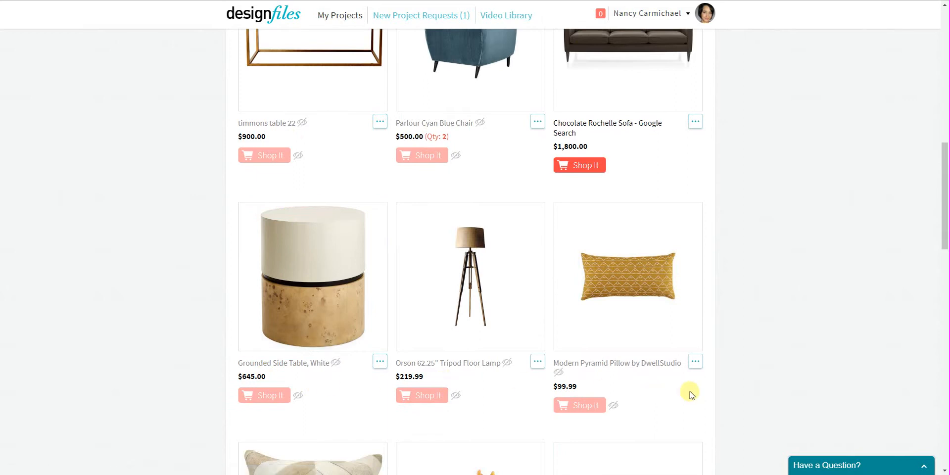
scroll(658, 380, "up", 3)
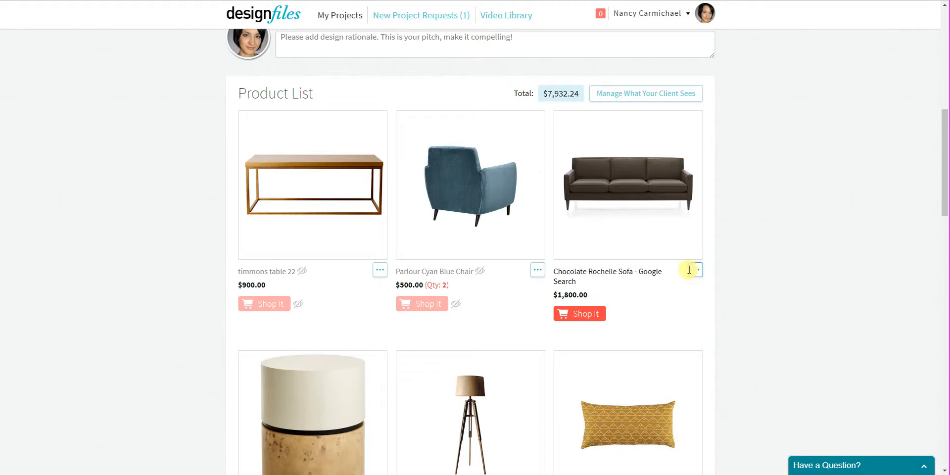
left_click(380, 271)
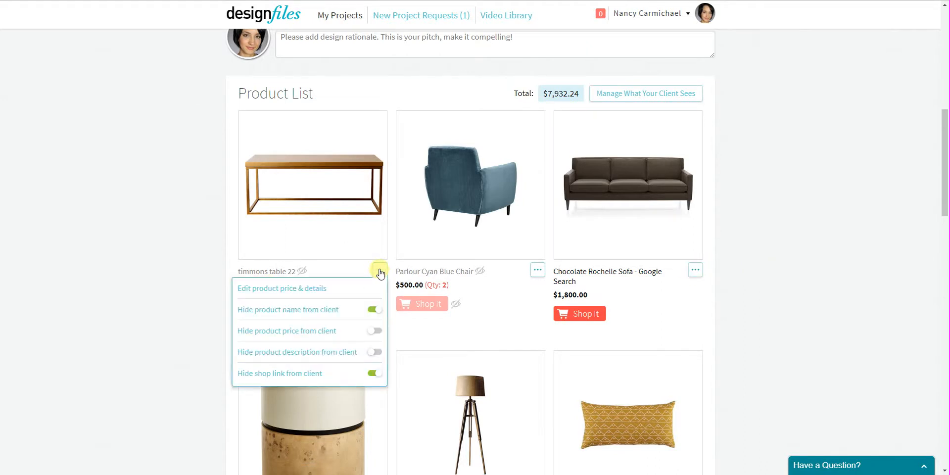
left_click(306, 294)
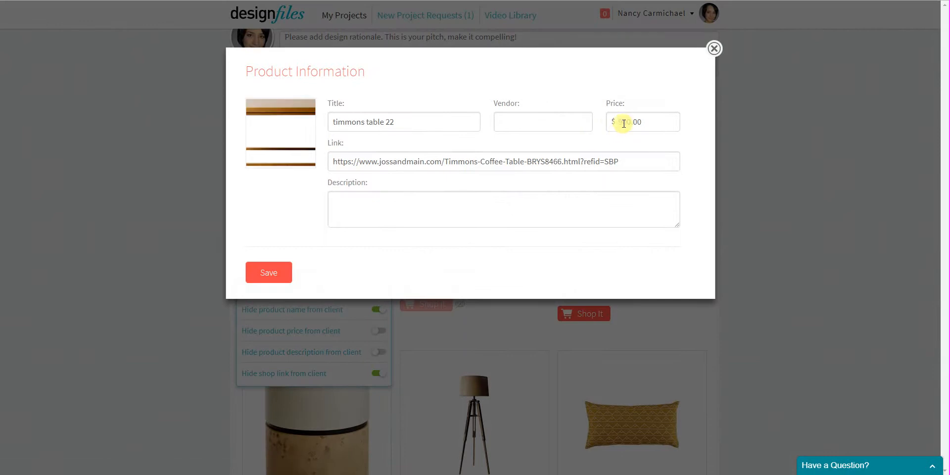
left_click(619, 121)
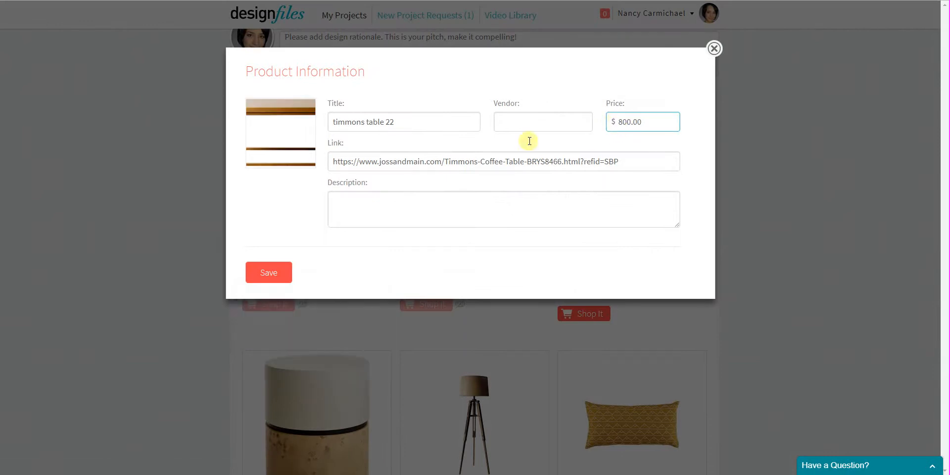
left_click(268, 272)
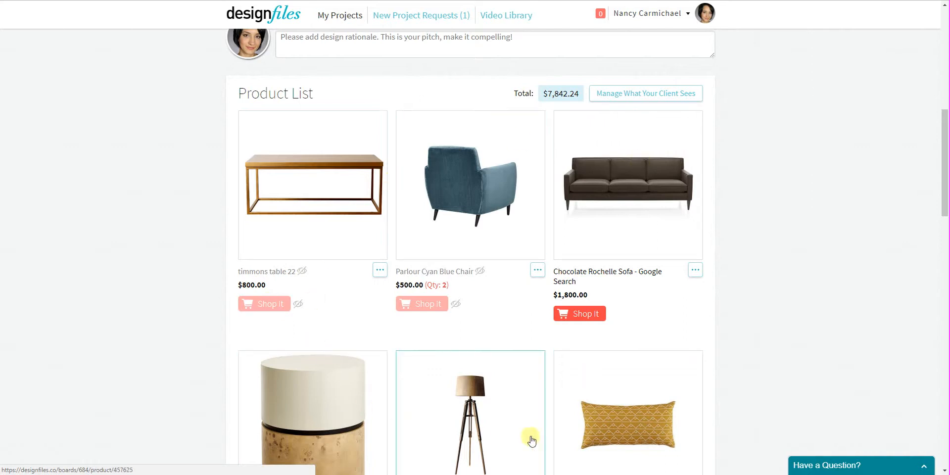
- Inspect the Re-submit to Client options, including the client checkbox and the additional emails field, and close them without submitting
scroll(855, 265, "up", 7)
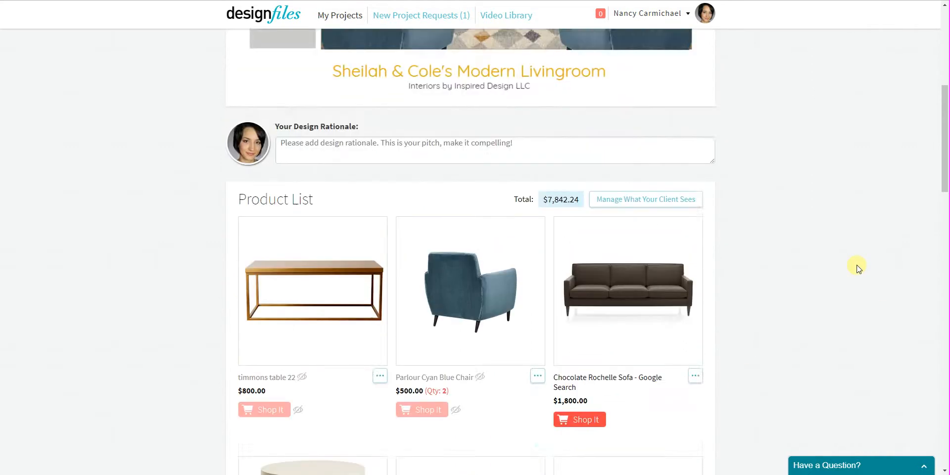
scroll(859, 267, "up", 2)
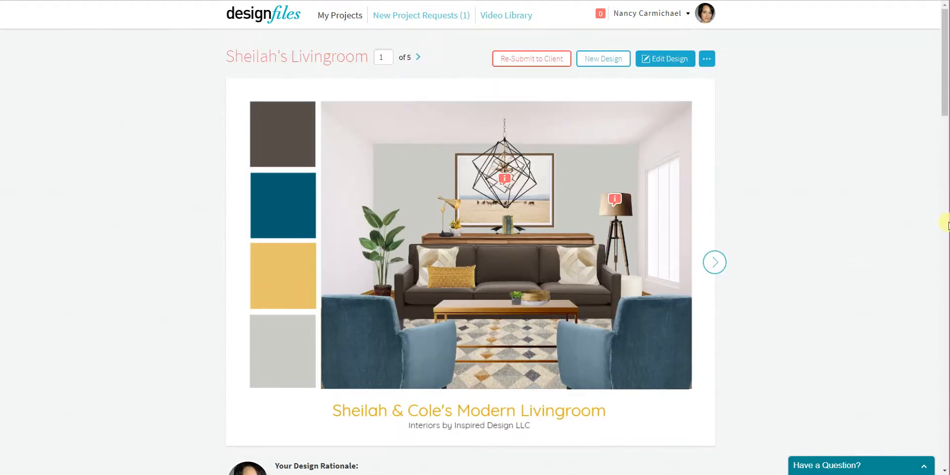
left_click(533, 64)
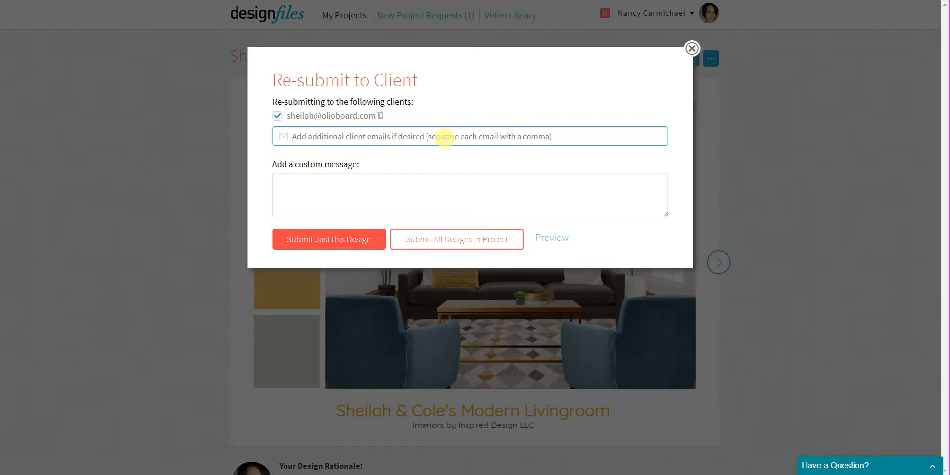
left_click(284, 117)
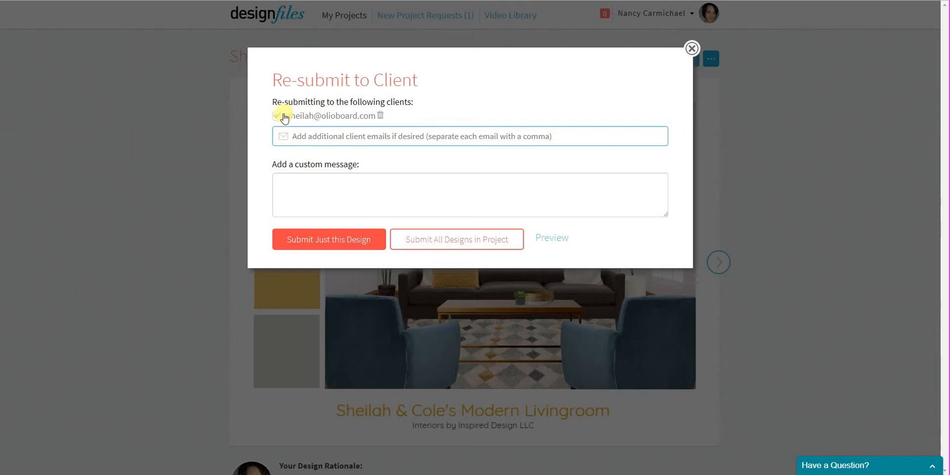
left_click(285, 118)
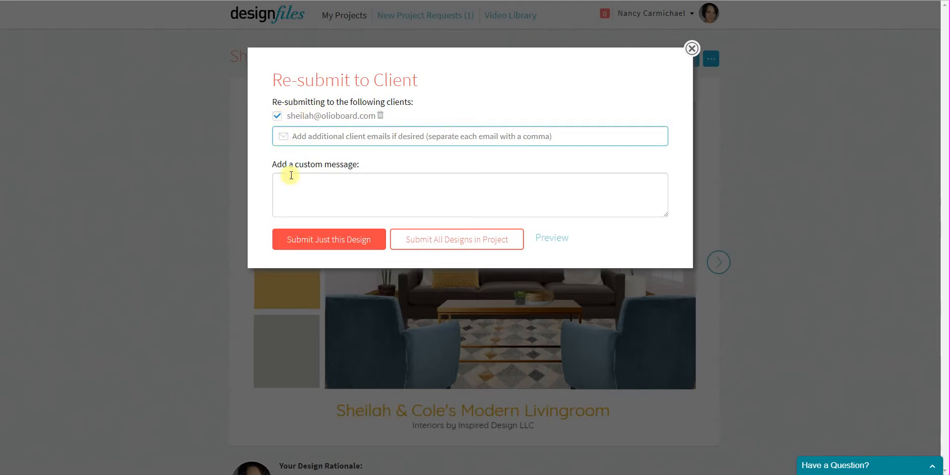
left_click(593, 139)
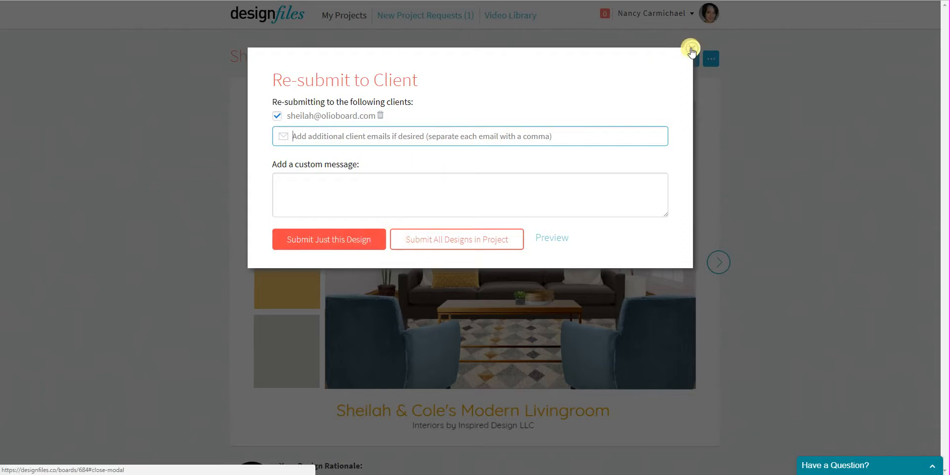
left_click(692, 49)
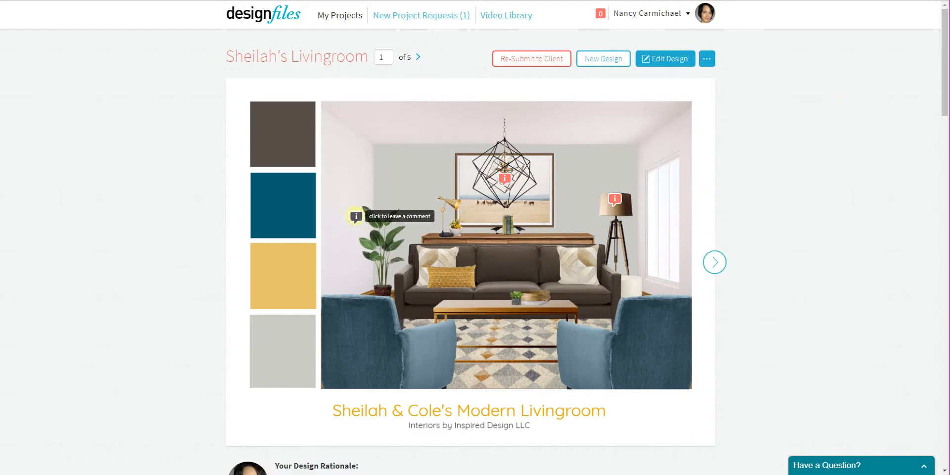
- Mark the comment thread on the pendant light as resolved and close it
left_click(505, 181)
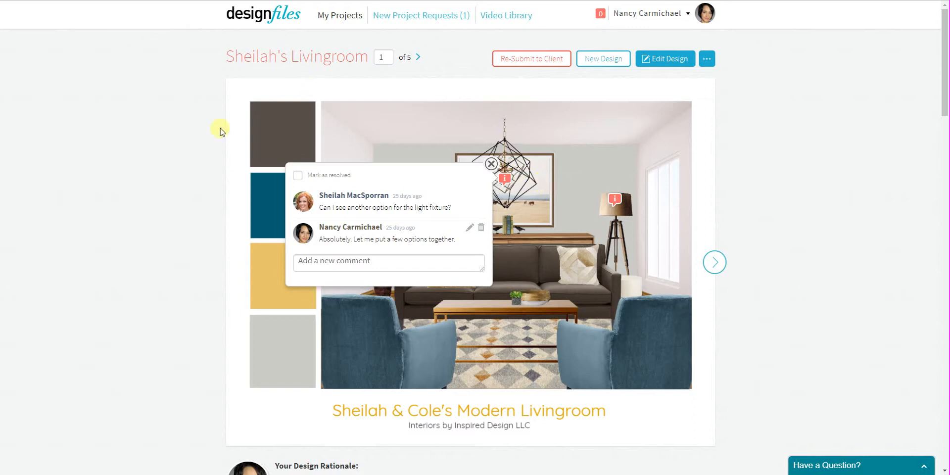
left_click(299, 176)
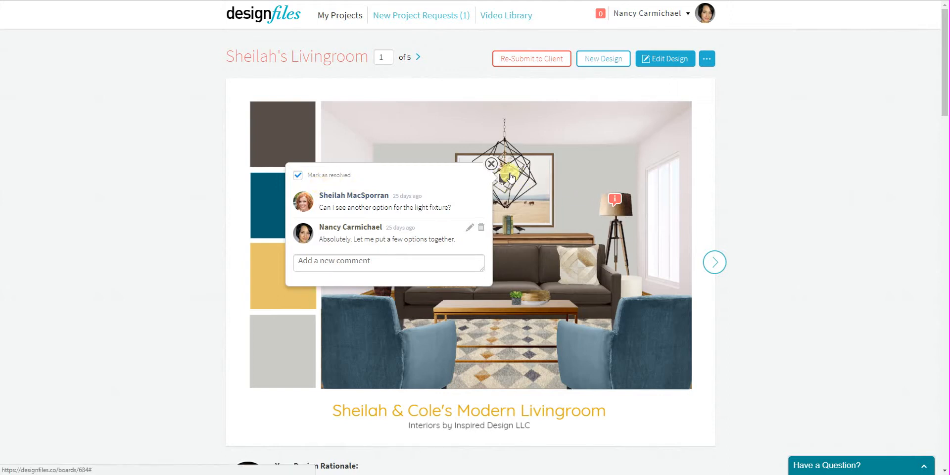
left_click(491, 164)
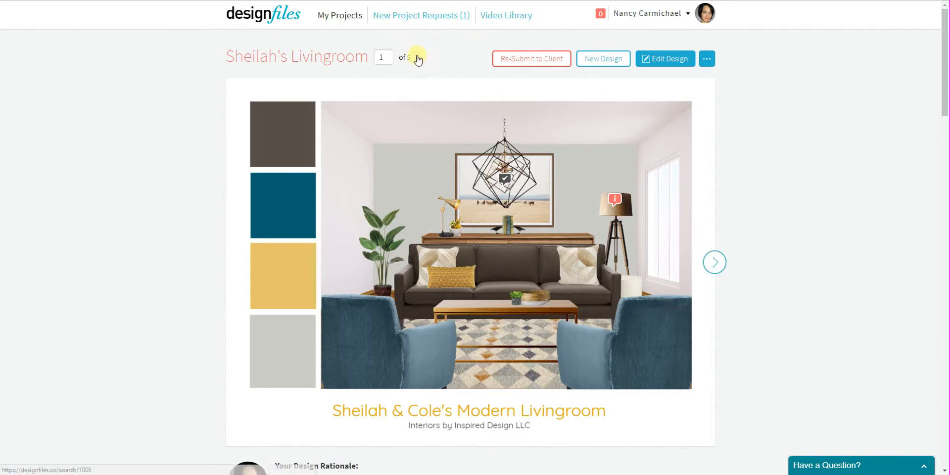
- Look through the project's product board and floor plan on pages 2 and 3, and return to page 1
left_click(716, 263)
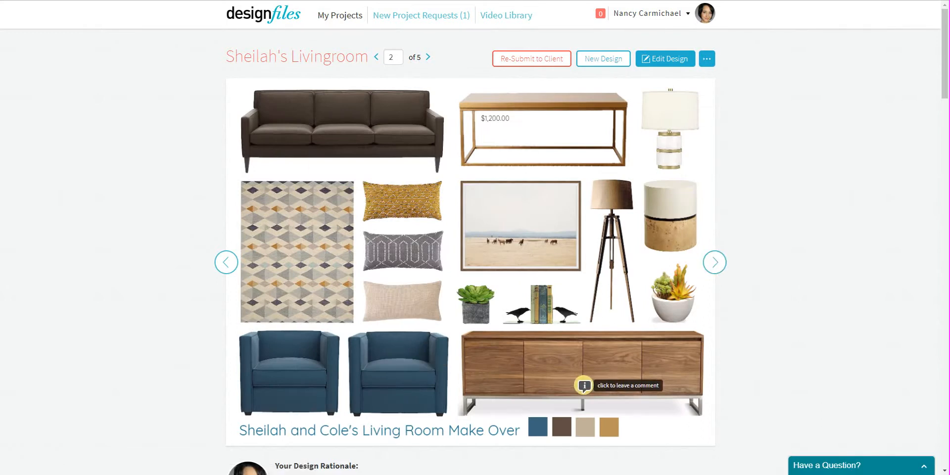
left_click(715, 263)
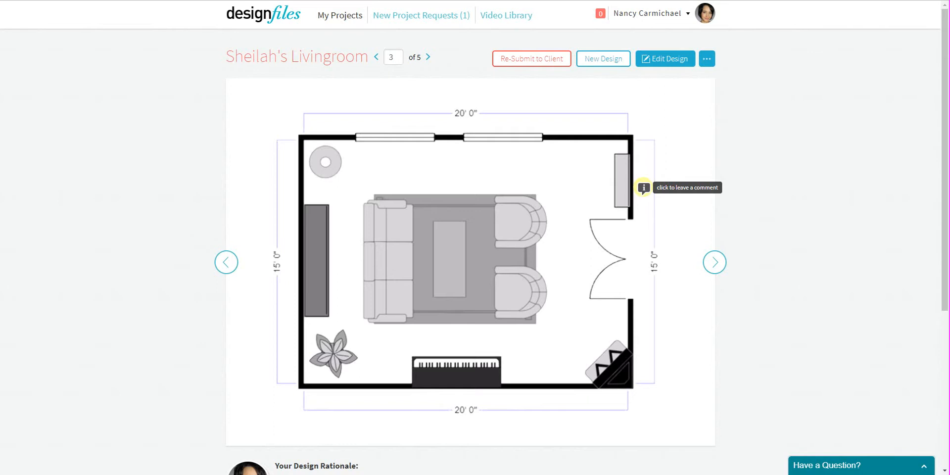
left_click(226, 263)
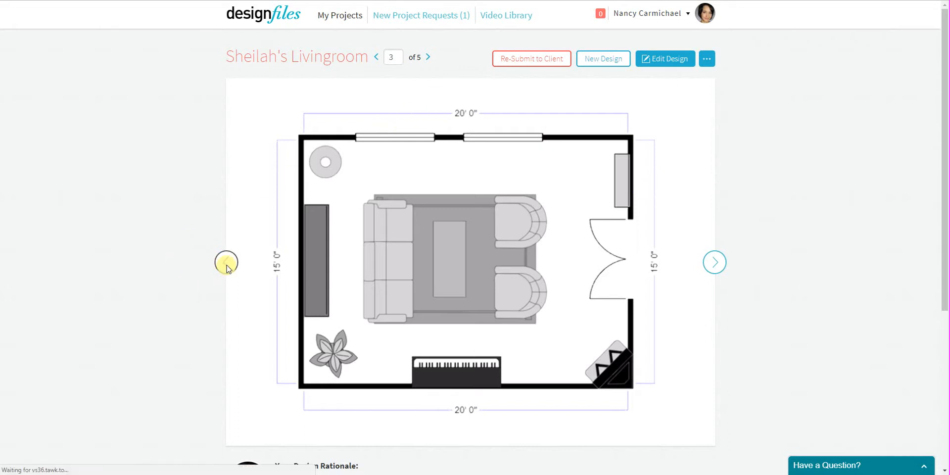
left_click(227, 263)
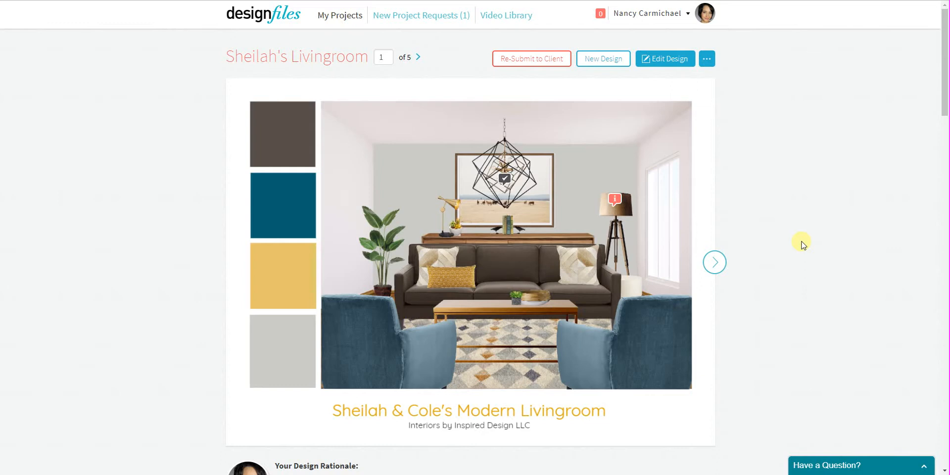
- Inspect the additional files attached to the project, such as the contract and invoice PDFs, and close the file list
left_click(707, 59)
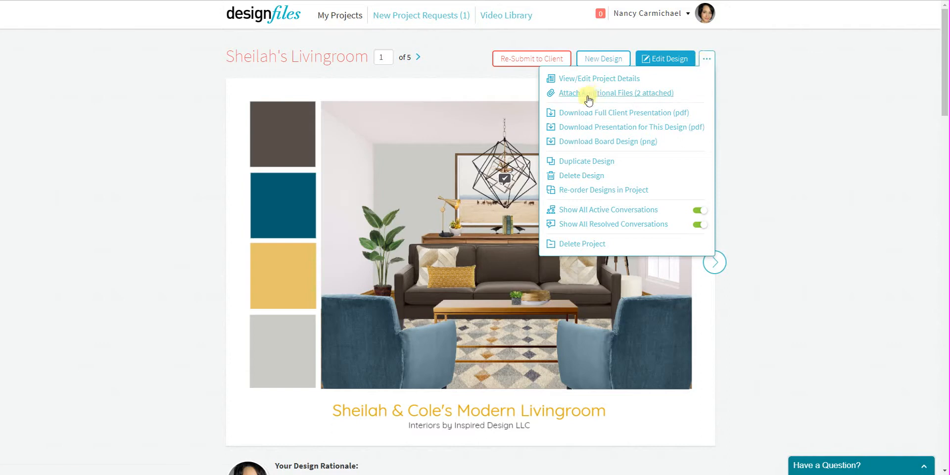
left_click(617, 95)
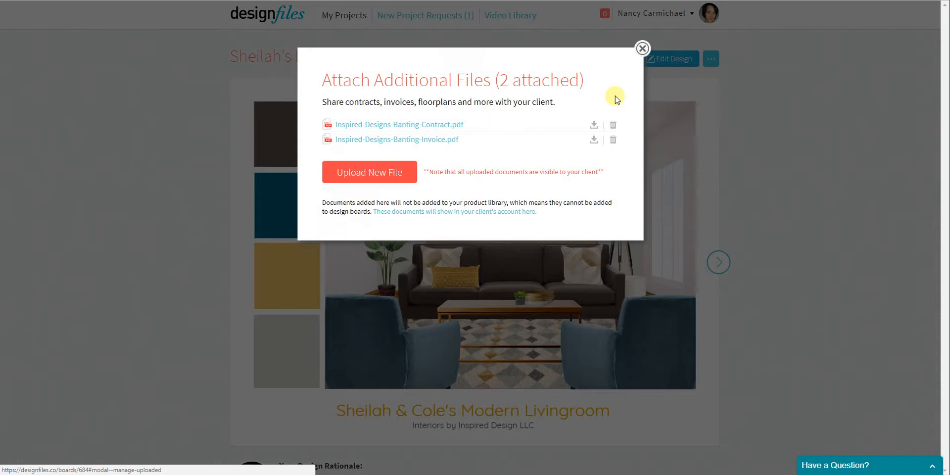
left_click(642, 49)
- Review page 1's board and product list, and download the full client presentation as a PDF
left_click(707, 59)
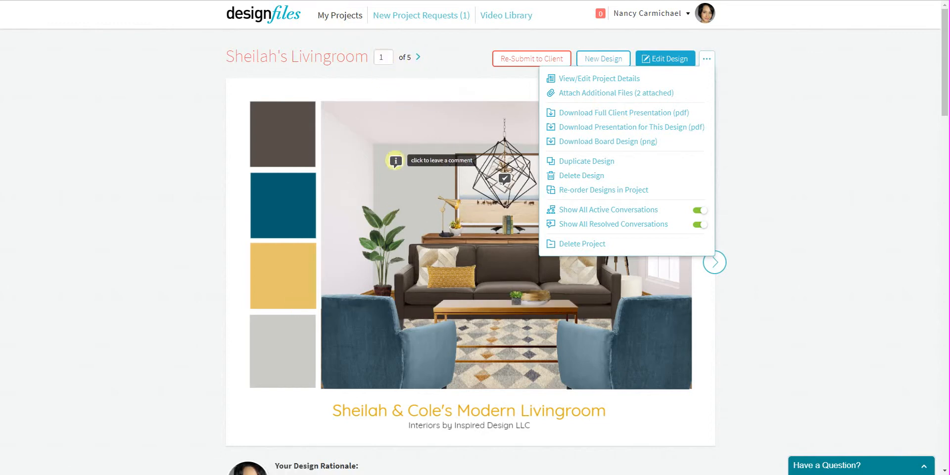
scroll(463, 266, "down", 7)
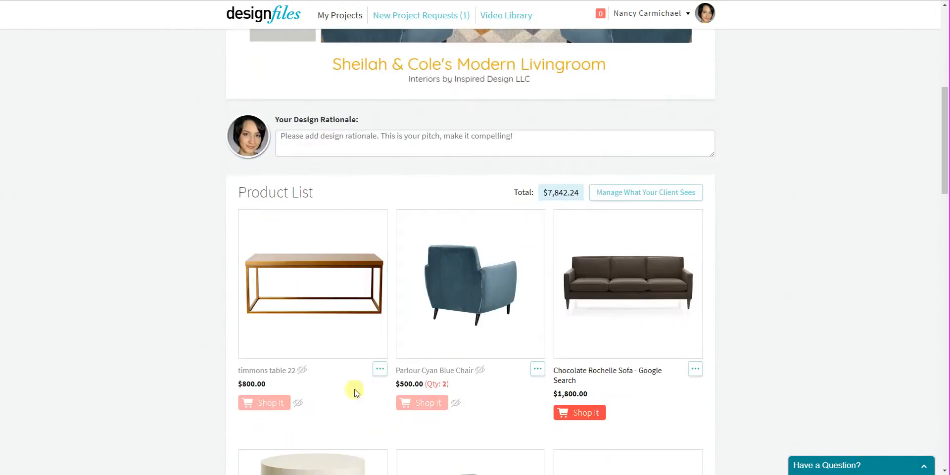
scroll(544, 329, "down", 6)
scroll(509, 330, "up", 13)
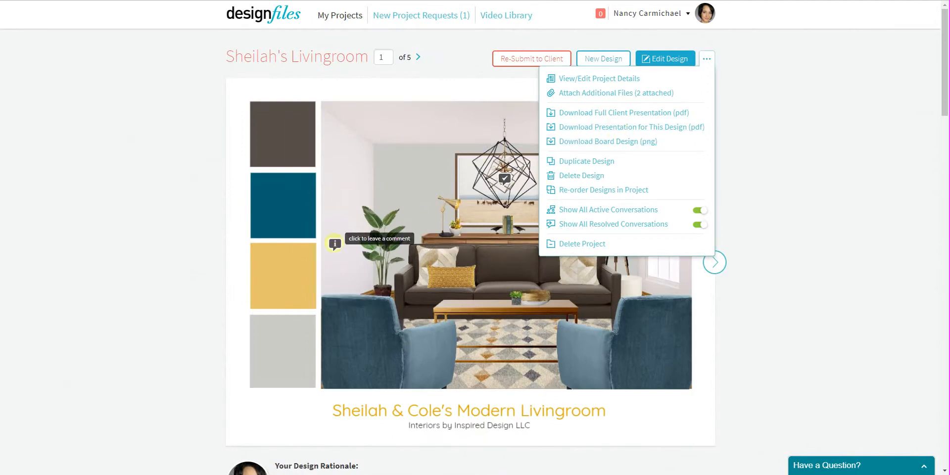
scroll(467, 315, "down", 2)
scroll(470, 317, "down", 5)
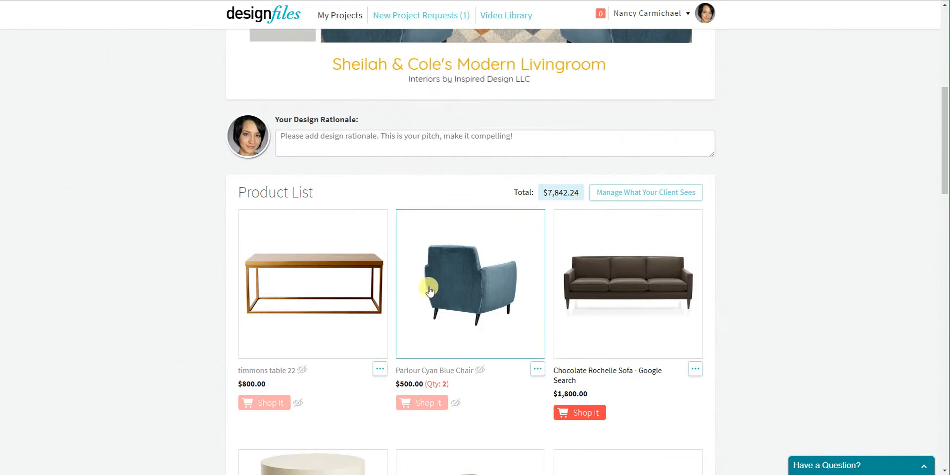
scroll(417, 309, "up", 7)
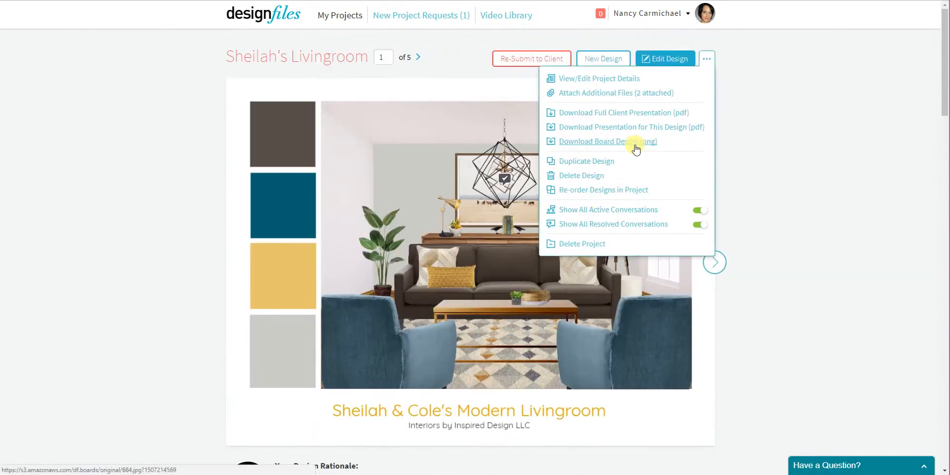
left_click(617, 118)
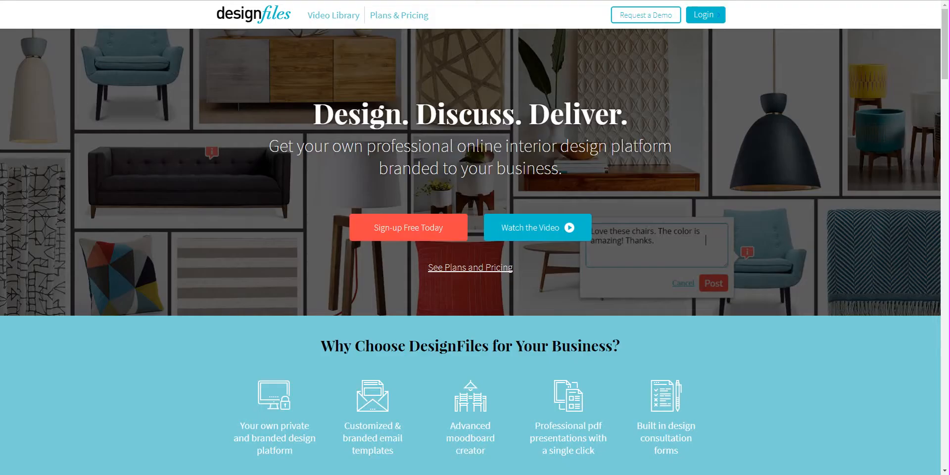
- Look through the DesignFiles home page down to the section on the product clipper
scroll(637, 161, "down", 15)
scroll(637, 163, "down", 20)
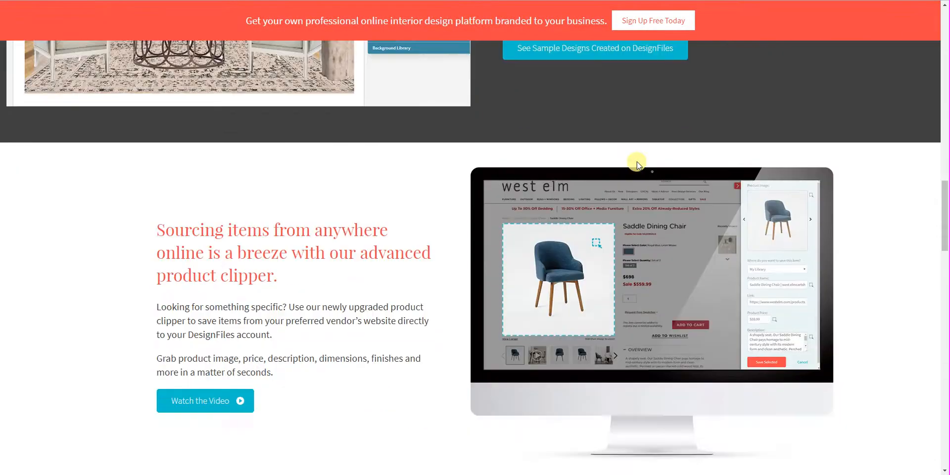
scroll(638, 208, "up", 3)
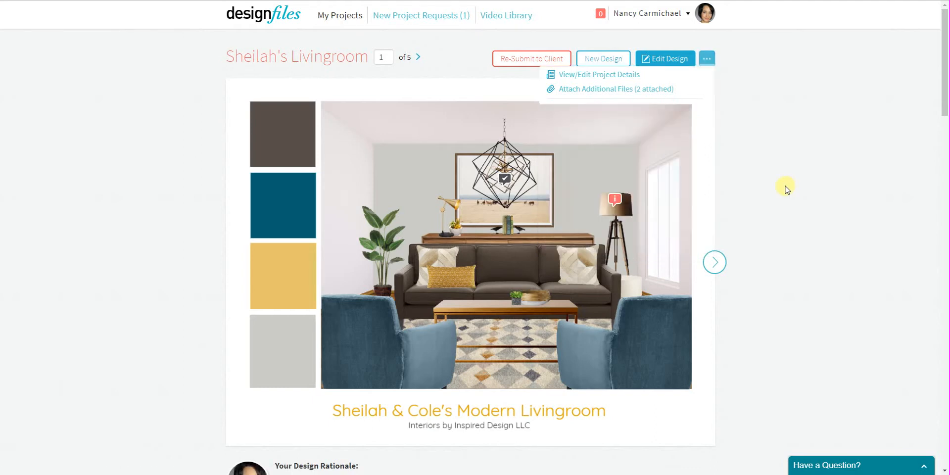
- Look through page 1 of Sheilah's Livingroom from the board through the full product list to the client discussion section
scroll(790, 218, "down", 6)
scroll(790, 219, "down", 14)
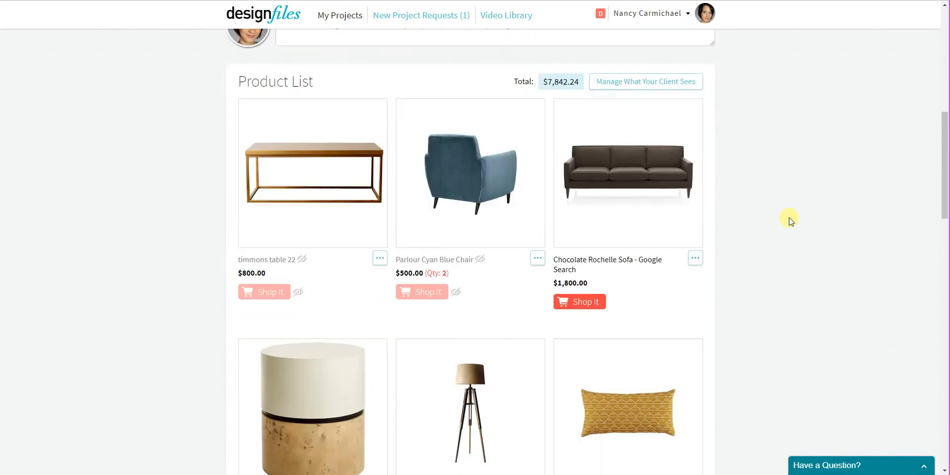
scroll(790, 219, "down", 14)
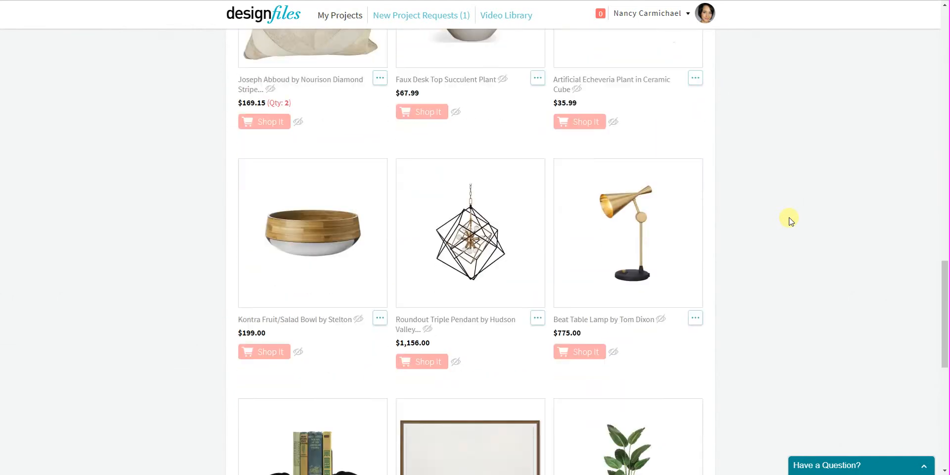
scroll(790, 219, "down", 2)
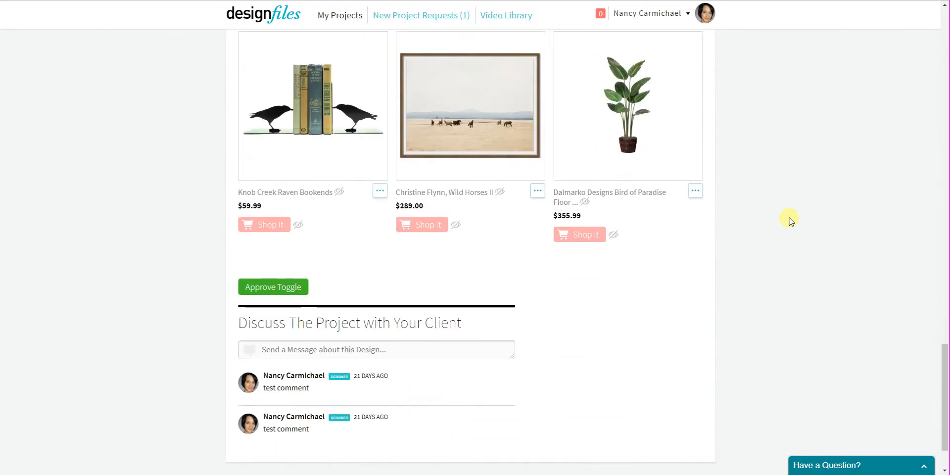
scroll(791, 219, "up", 15)
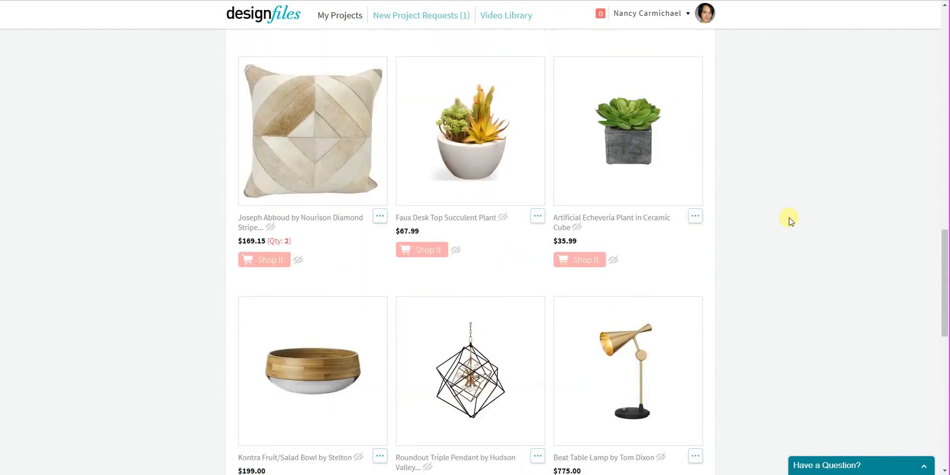
scroll(790, 220, "up", 7)
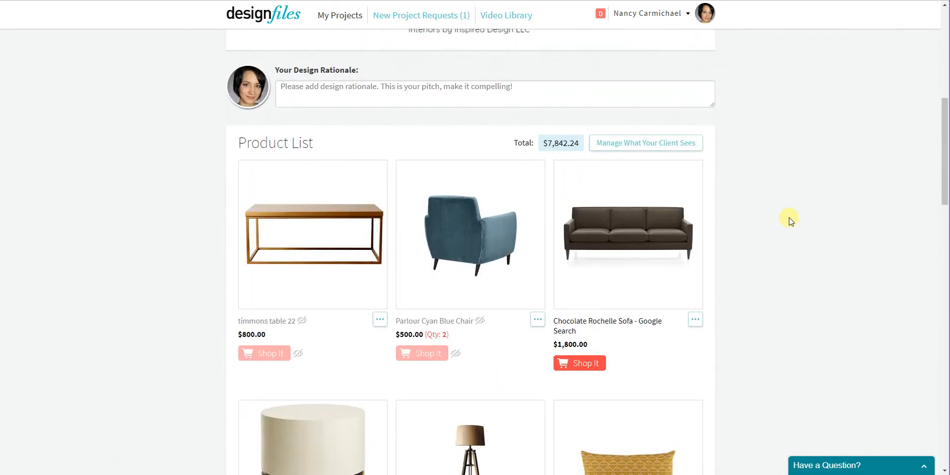
scroll(791, 219, "up", 2)
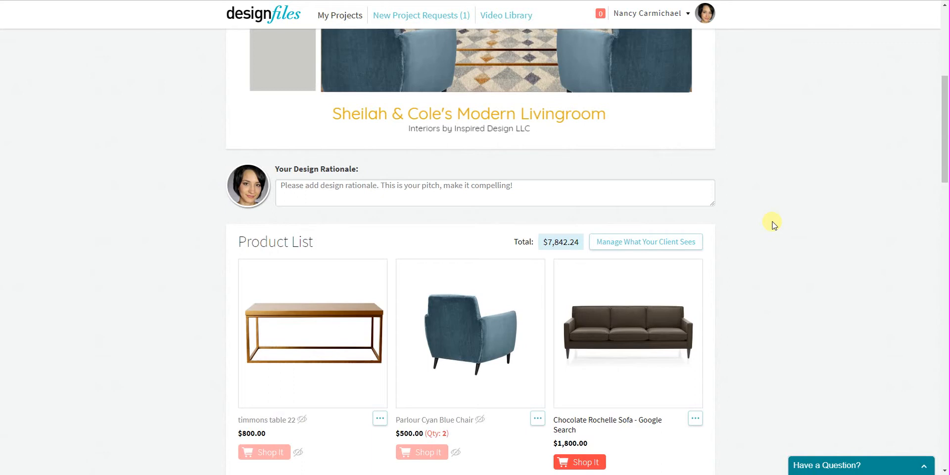
- Open the DesignFiles pricing page to view the Free, Starter and Professional plans
scroll(794, 182, "down", 10)
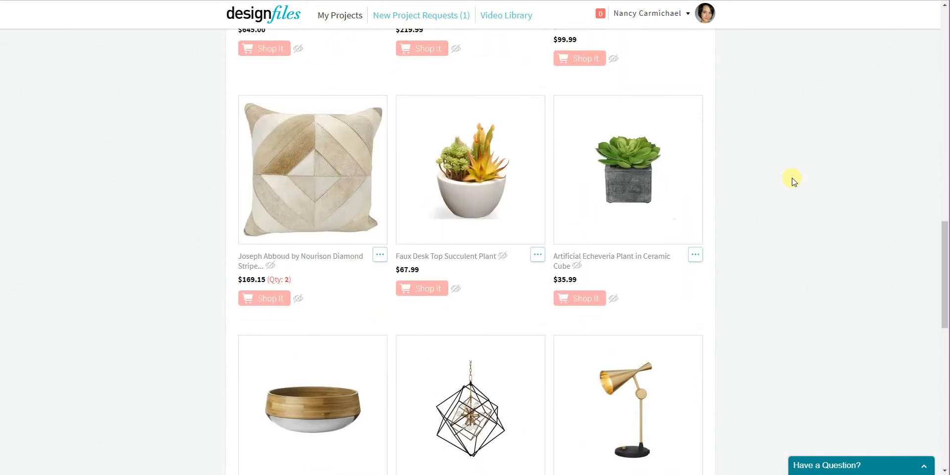
scroll(793, 181, "down", 12)
left_click(266, 454)
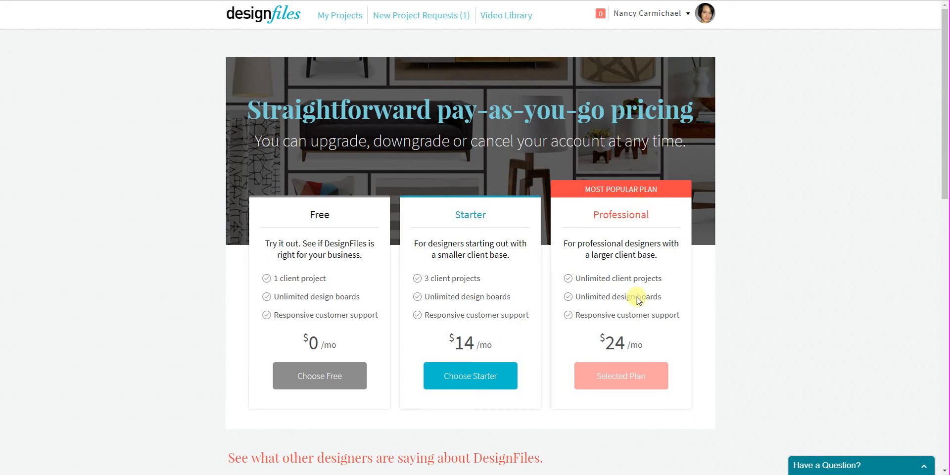
left_click(287, 474)
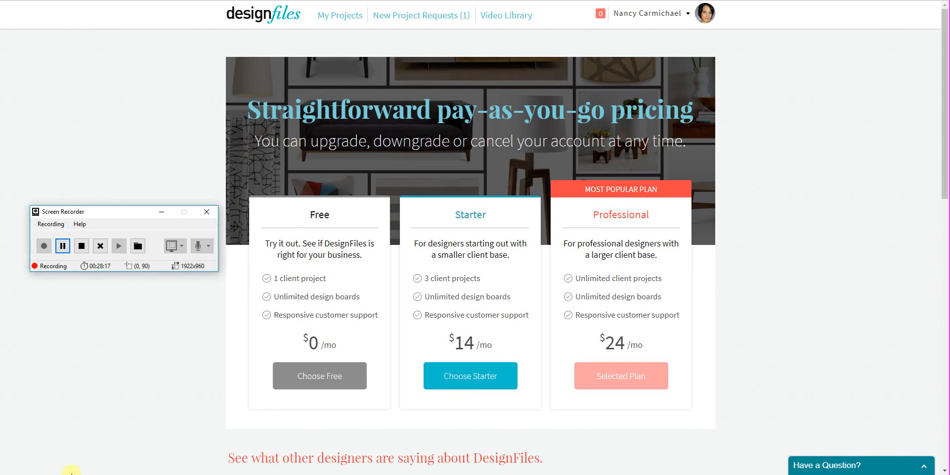